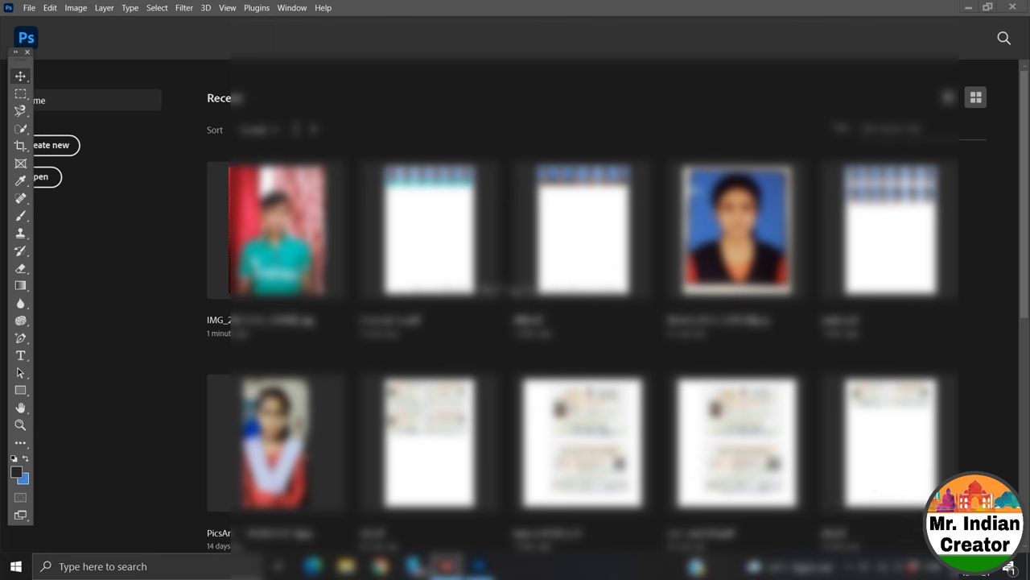
From the Home screen, bring up the Open dialog showing the Desktop folder
click(46, 181)
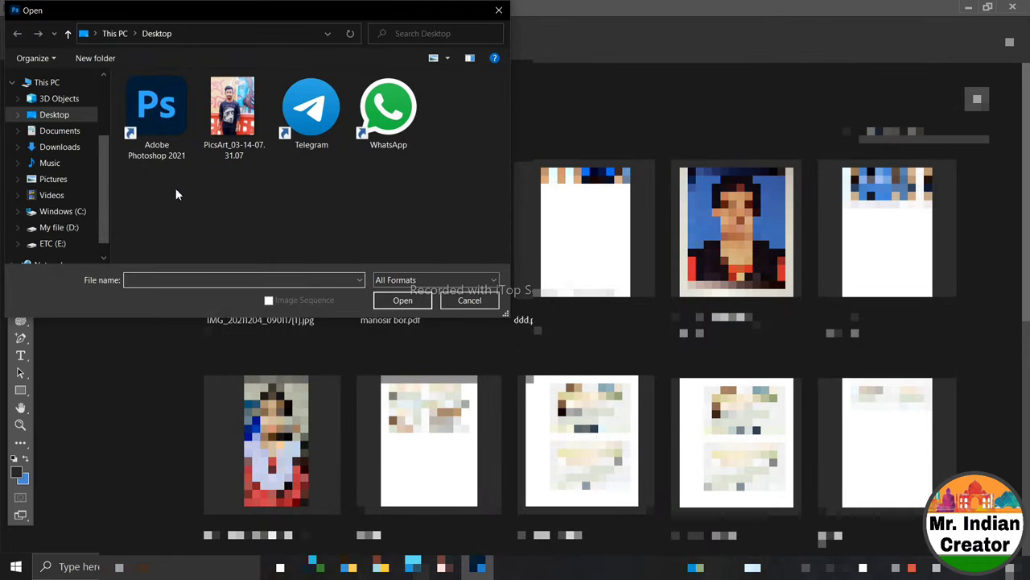
Open the PicsArt JPG portrait from the Desktop
double_click(230, 139)
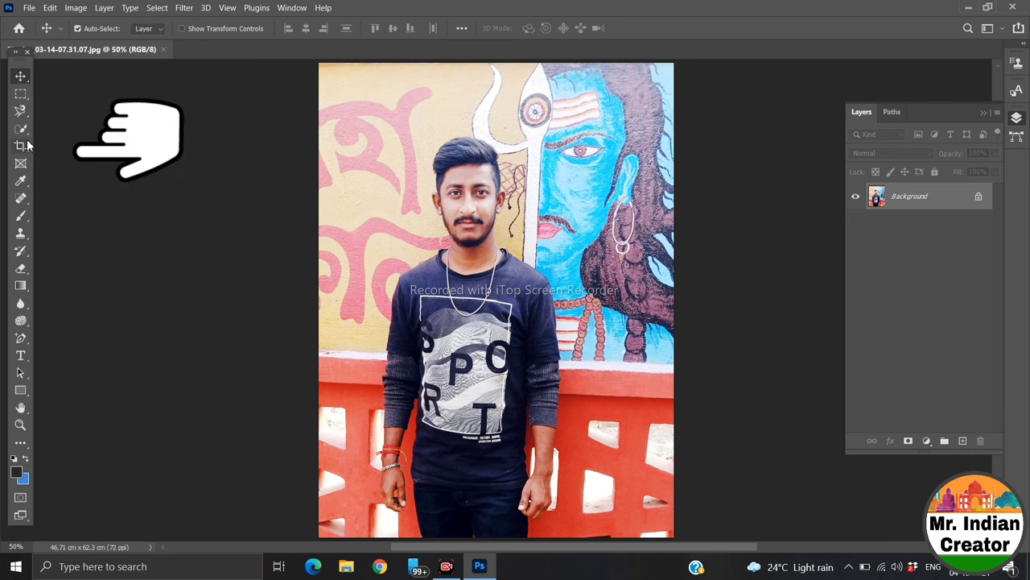
Set the Crop tool to W x H x Resolution: 2.9 cm × 3.9 cm at 300 px/in
click(20, 146)
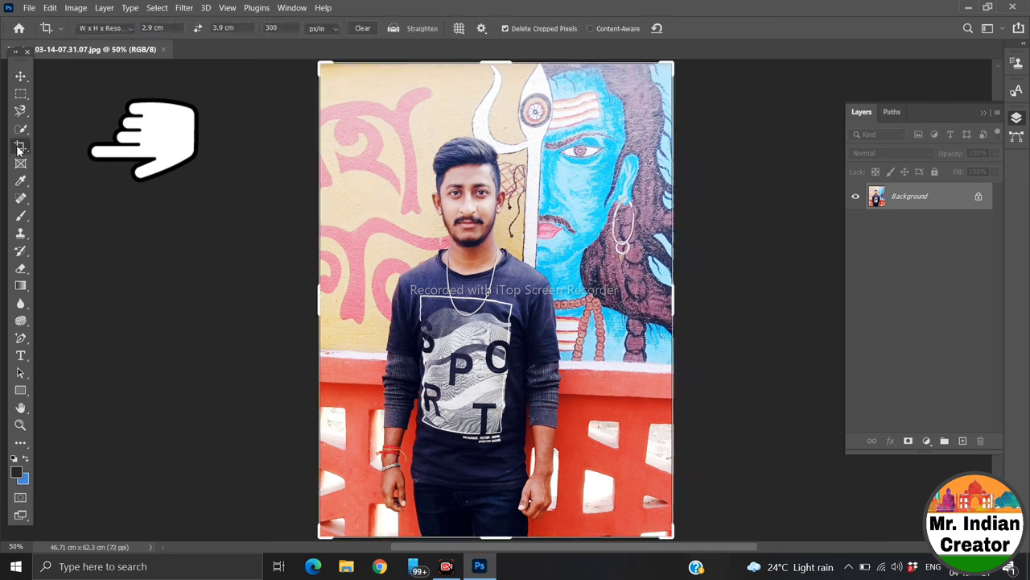
click(129, 33)
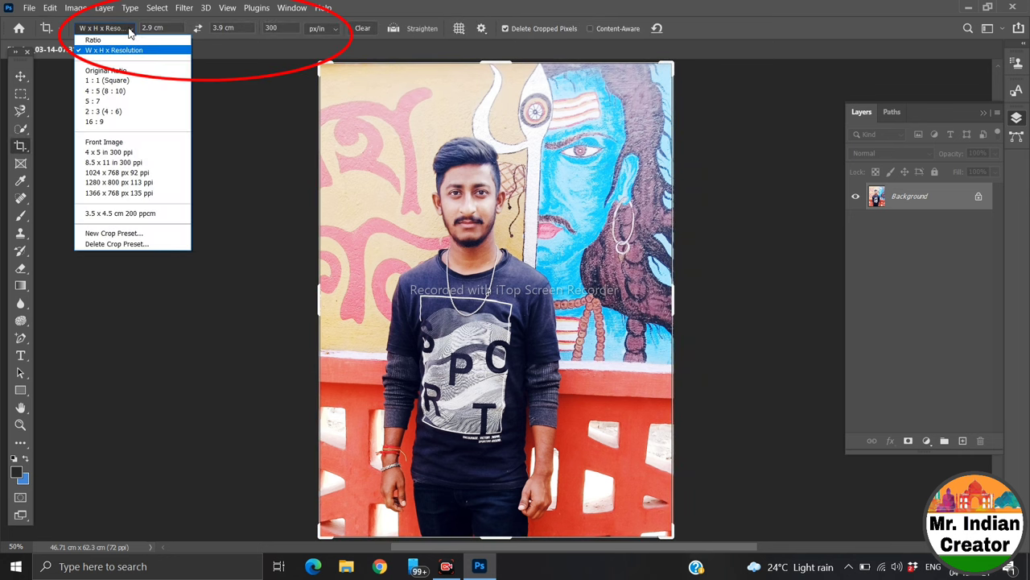
click(115, 50)
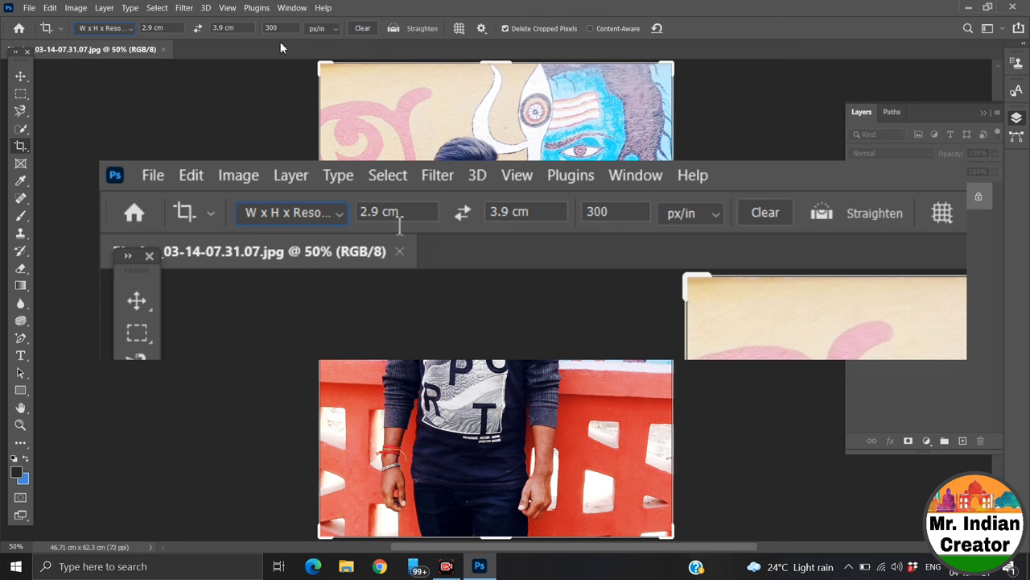
click(332, 30)
click(332, 39)
Frame the crop box around the man's head and shoulders
drag(668, 535, 573, 433)
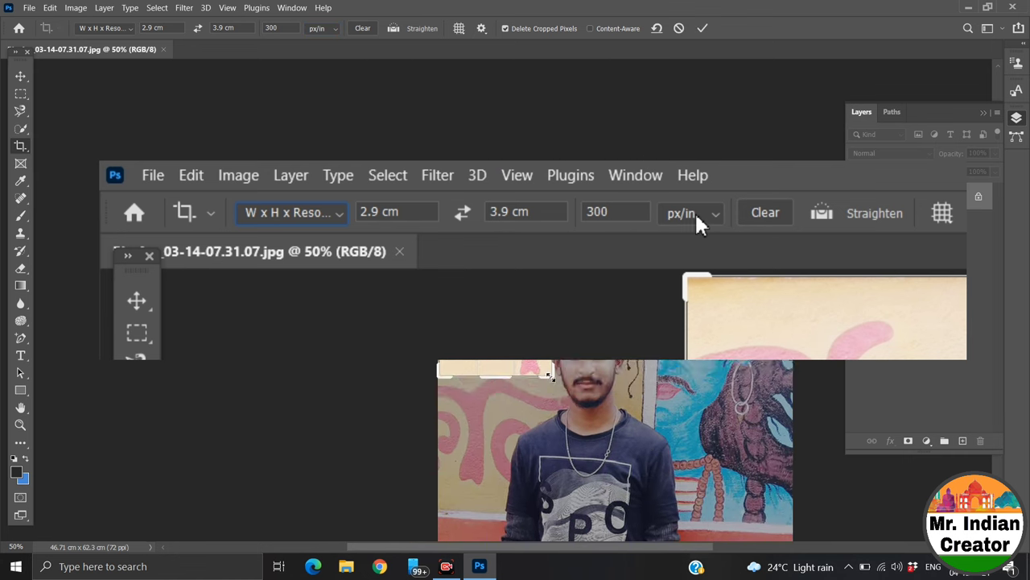
click(713, 216)
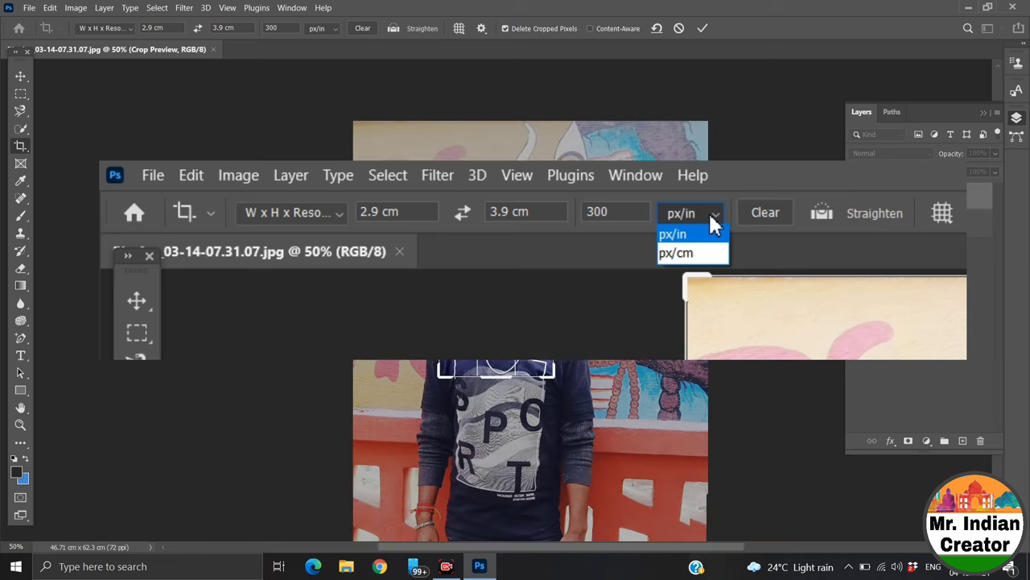
click(712, 217)
drag(470, 278, 457, 306)
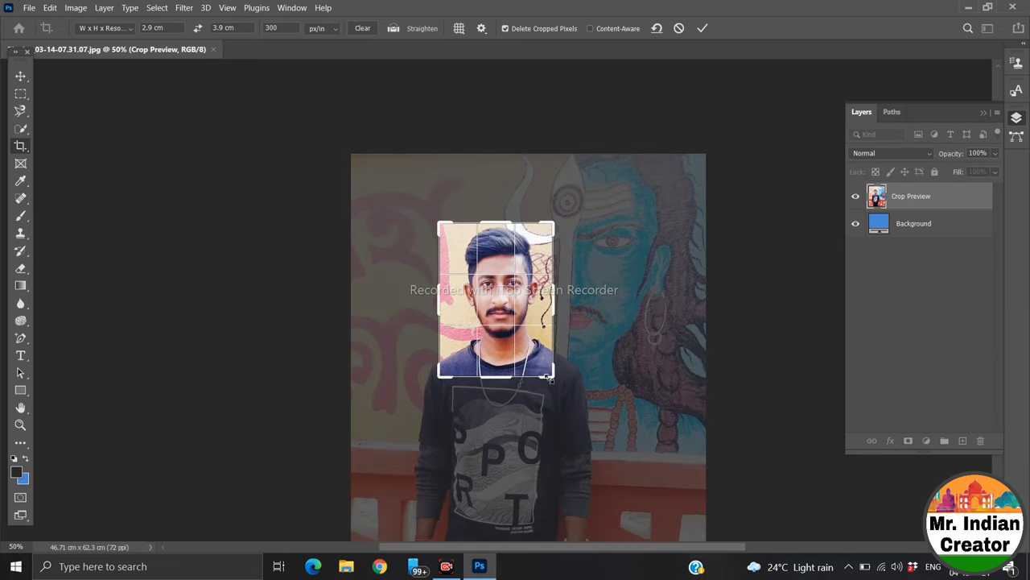
Enlarge the crop frame, nudge the face to centre, and commit the 2.9 × 3.9 cm crop
drag(552, 376, 562, 388)
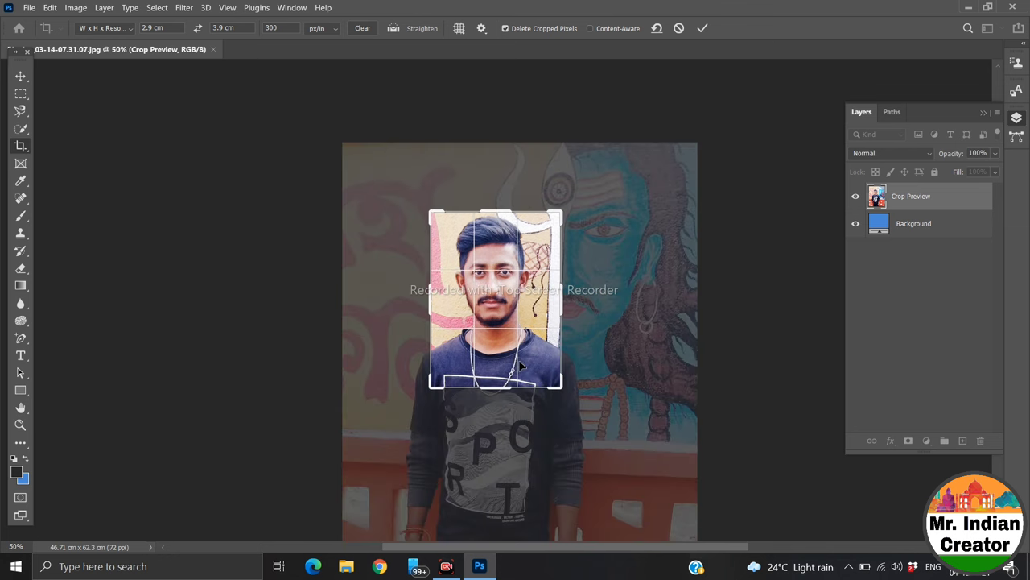
key(Right)
key(Right)
key(Right)
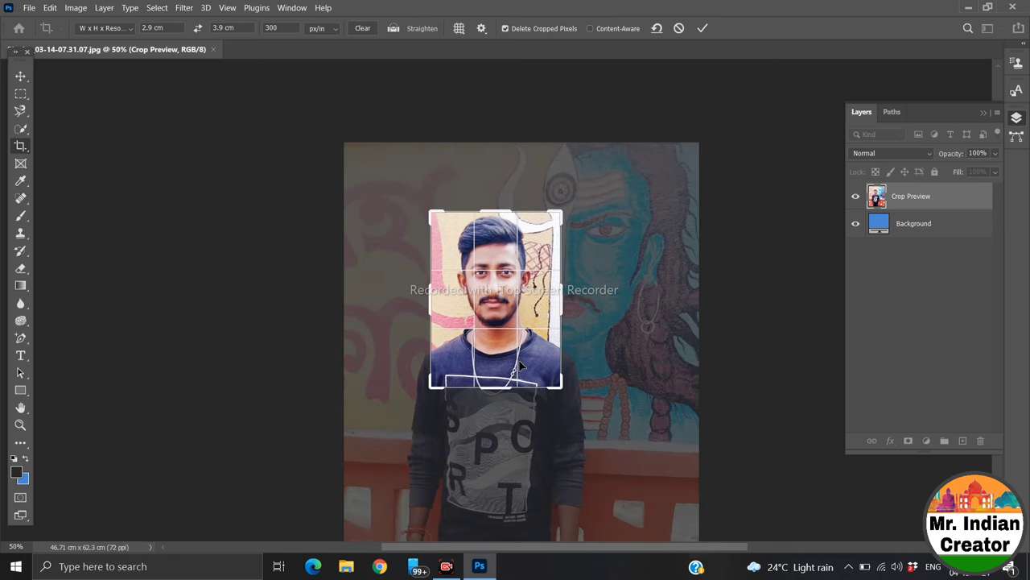
key(Right)
key(Right)
key(Left)
key(Left)
key(Right)
key(Right)
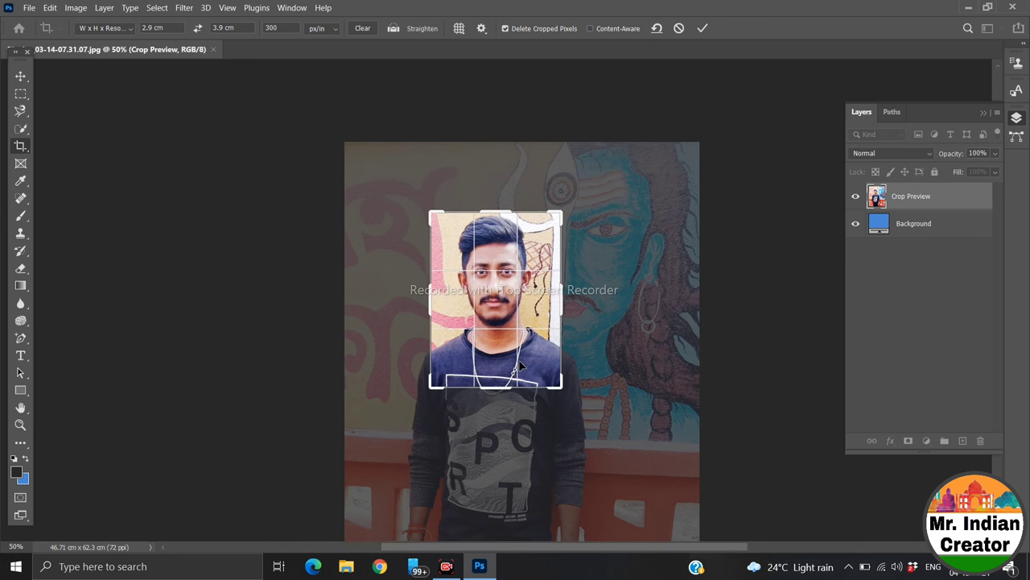
drag(562, 387, 566, 393)
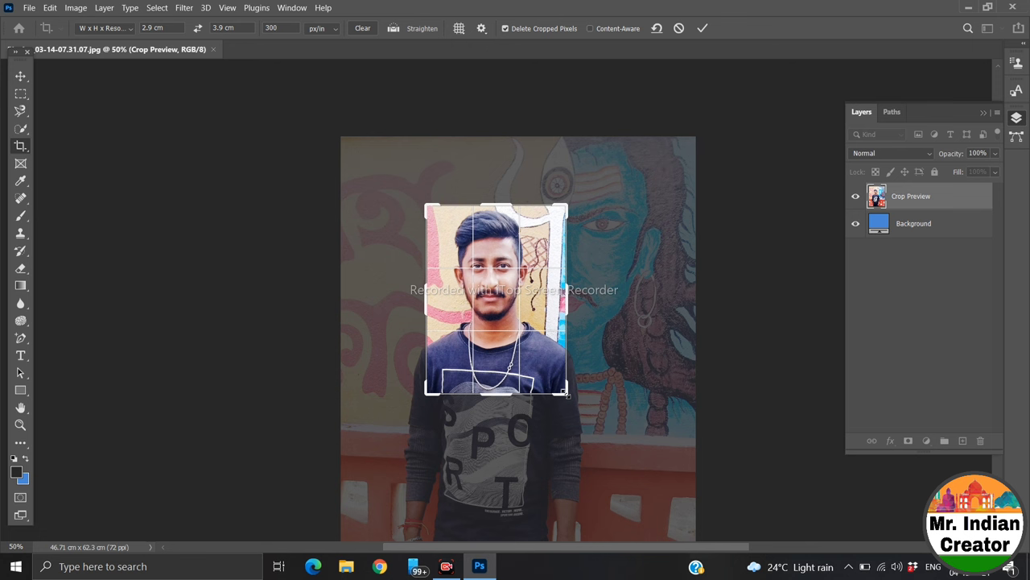
key(Right)
key(Right)
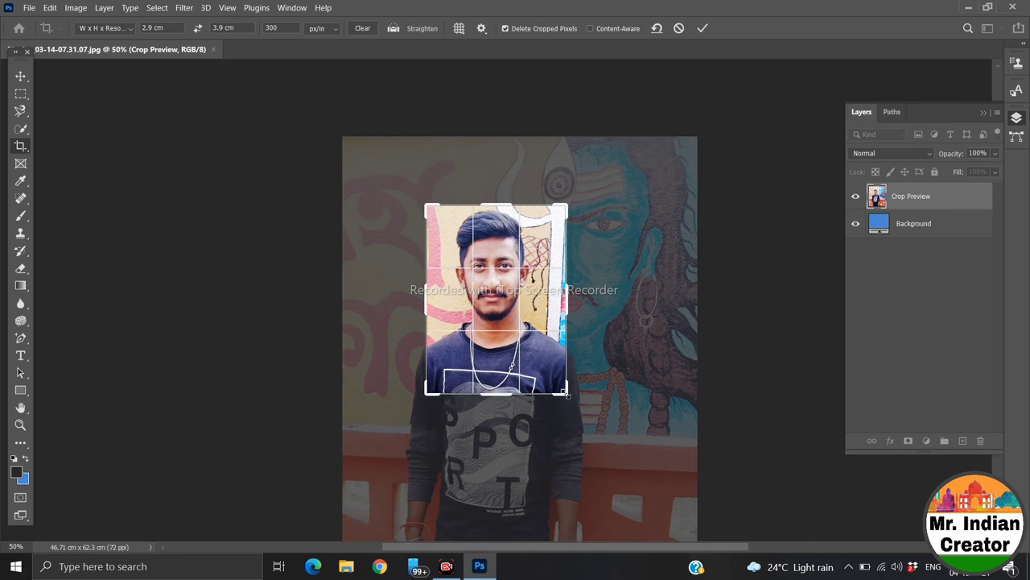
key(Right)
key(Right)
key(Right)
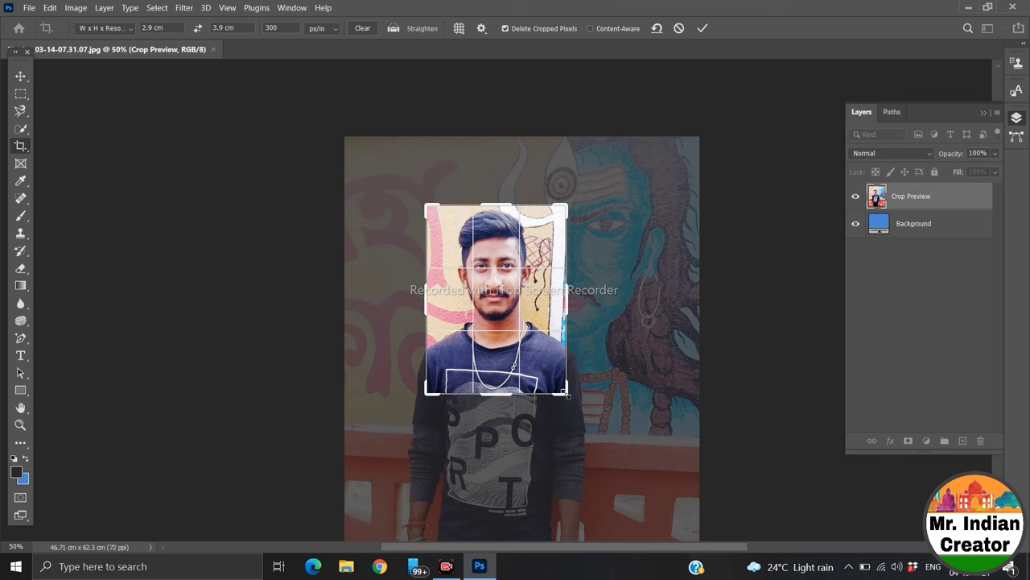
key(Return)
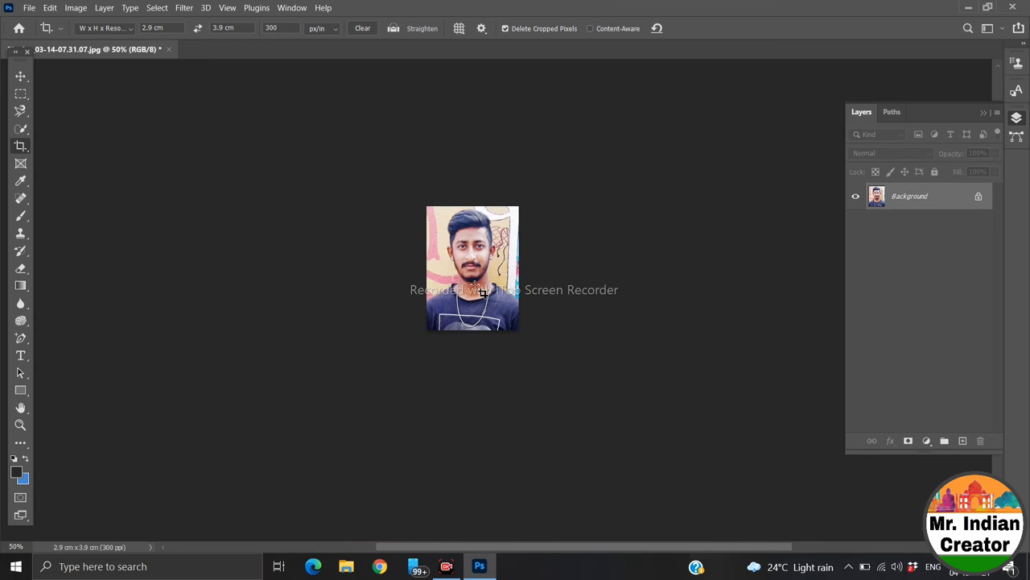
Zoom the cropped portrait in to 200% and scroll up to its top
key(ctrl+plus)
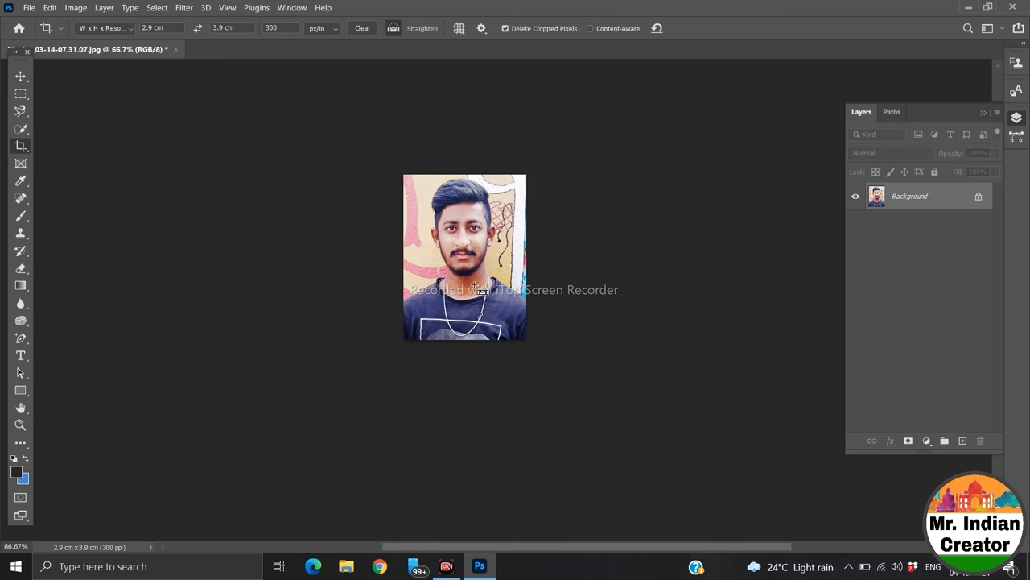
key(ctrl+plus)
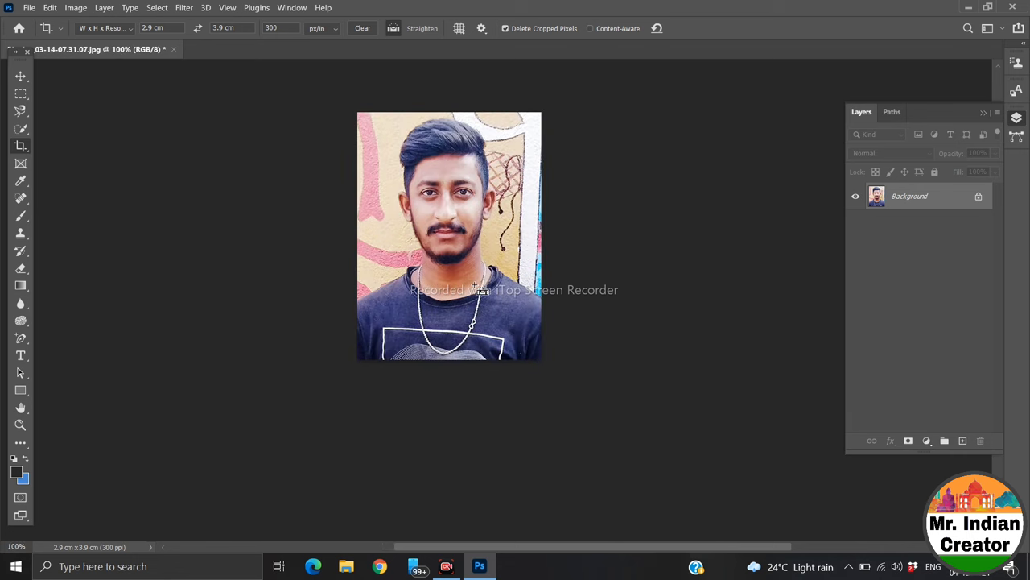
key(ctrl+plus)
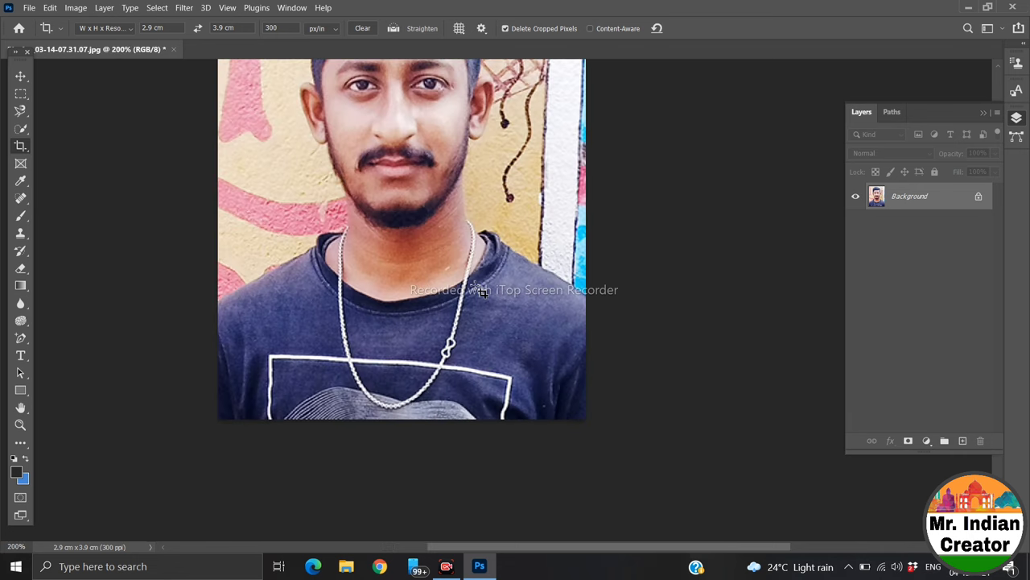
scroll(483, 292, up, 2)
scroll(483, 292, up, 1)
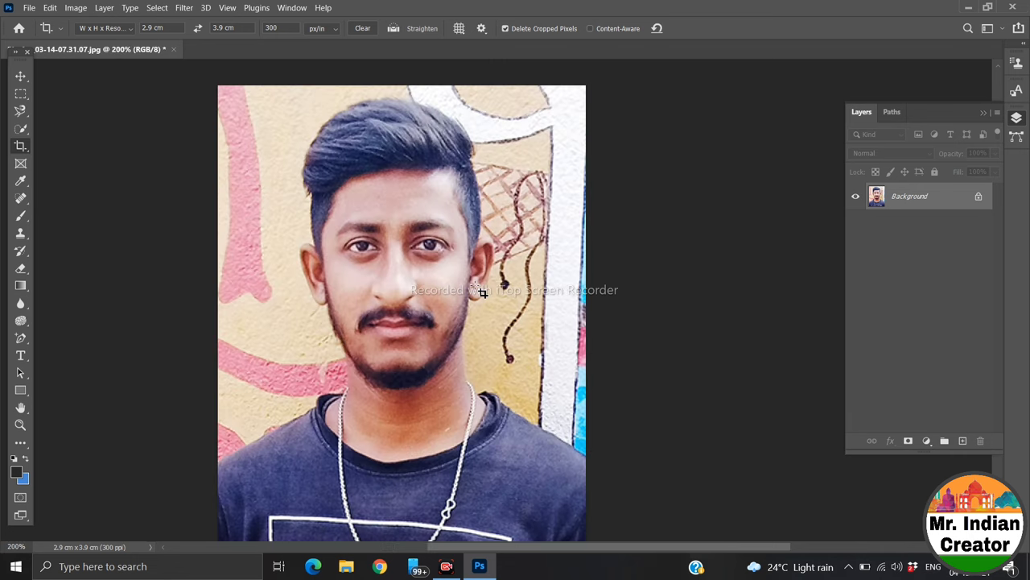
scroll(482, 293, up, 1)
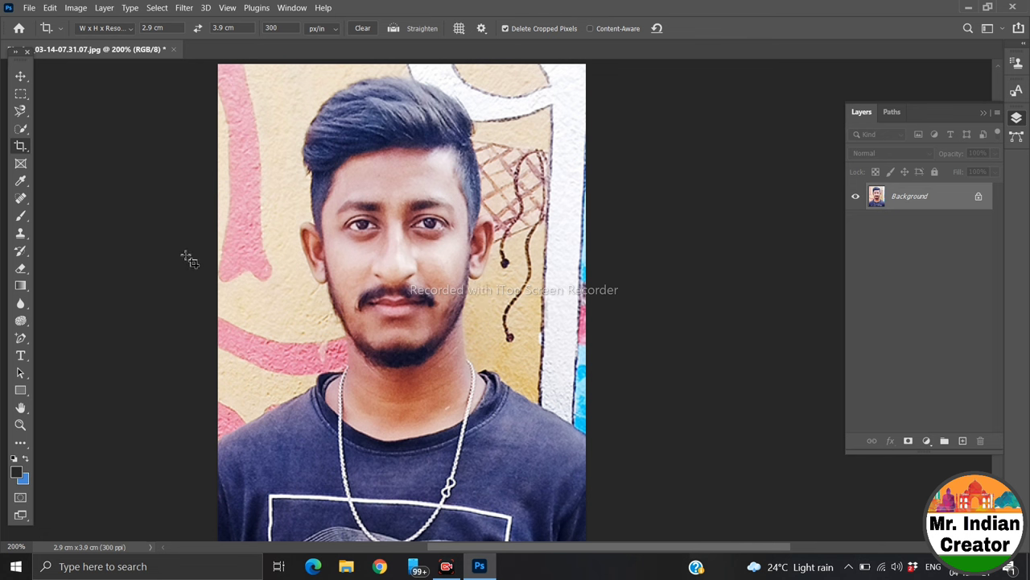
With the Quick Selection Tool in Add mode, select the wall left of and above the head
click(21, 131)
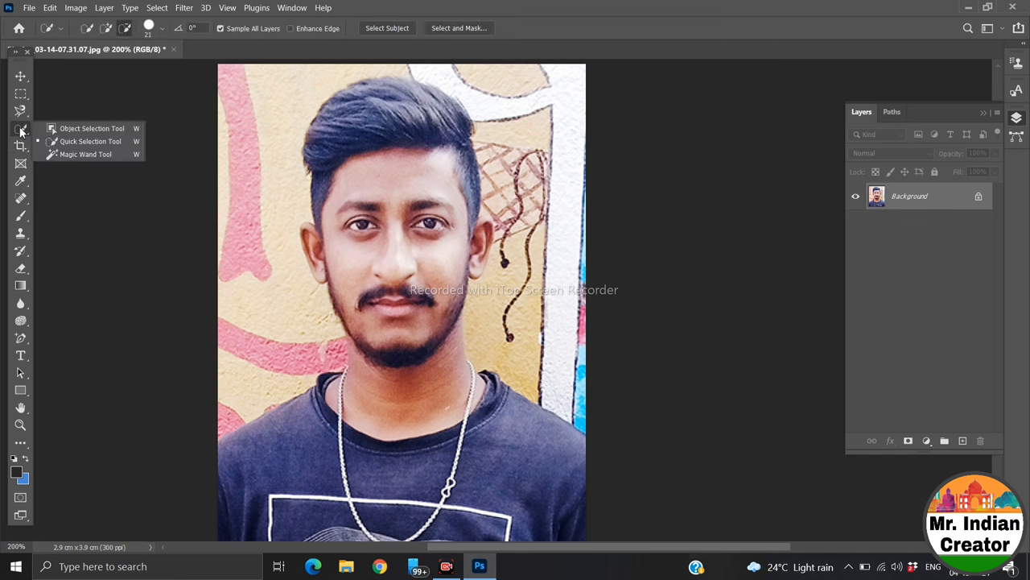
click(90, 142)
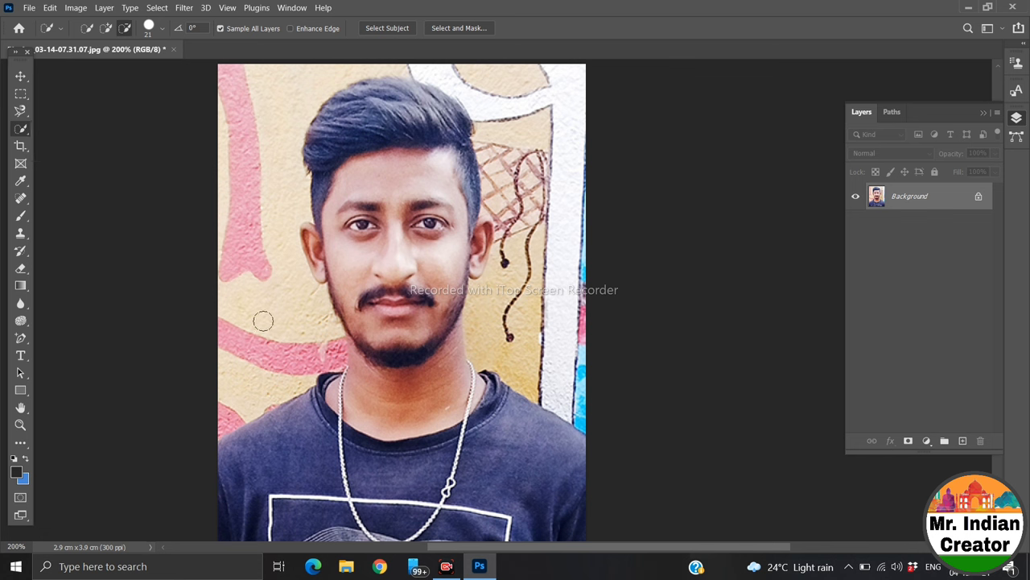
click(108, 26)
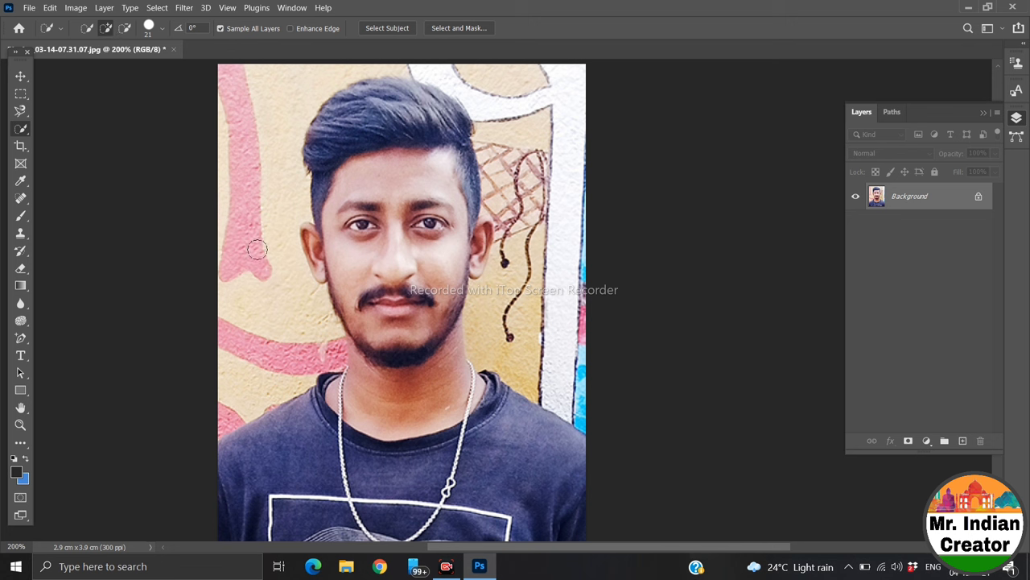
mouse_move(263, 298)
mouse_down()
mouse_move(260, 375)
mouse_move(231, 414)
mouse_move(330, 352)
mouse_up()
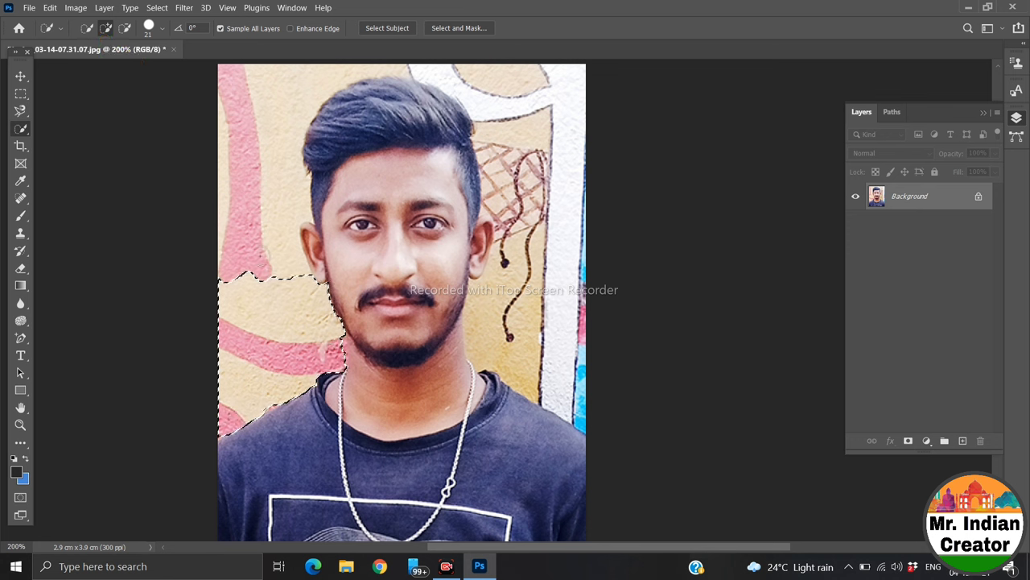
drag(254, 208, 249, 154)
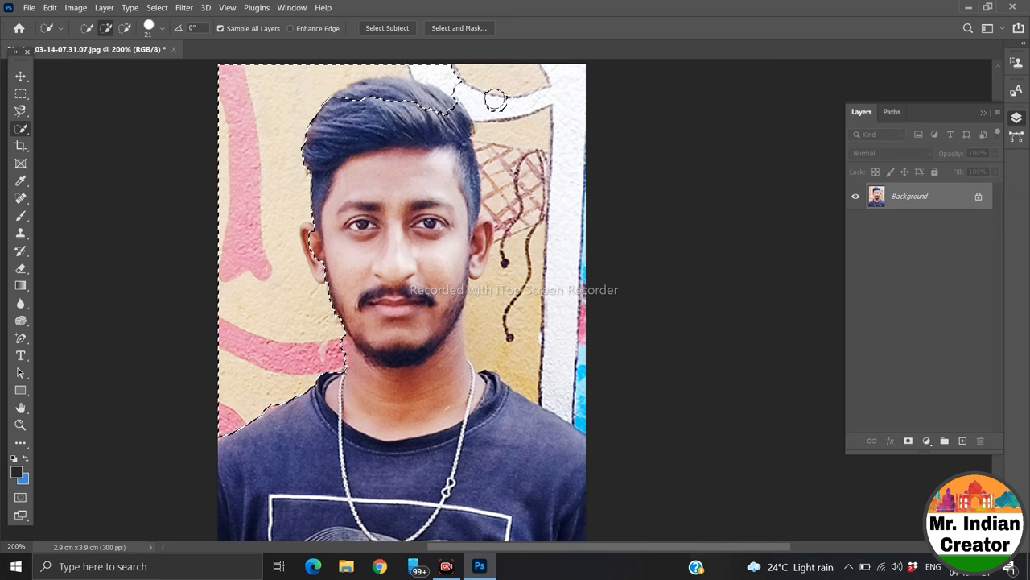
mouse_move(491, 94)
mouse_down()
mouse_move(558, 178)
mouse_move(500, 290)
mouse_up()
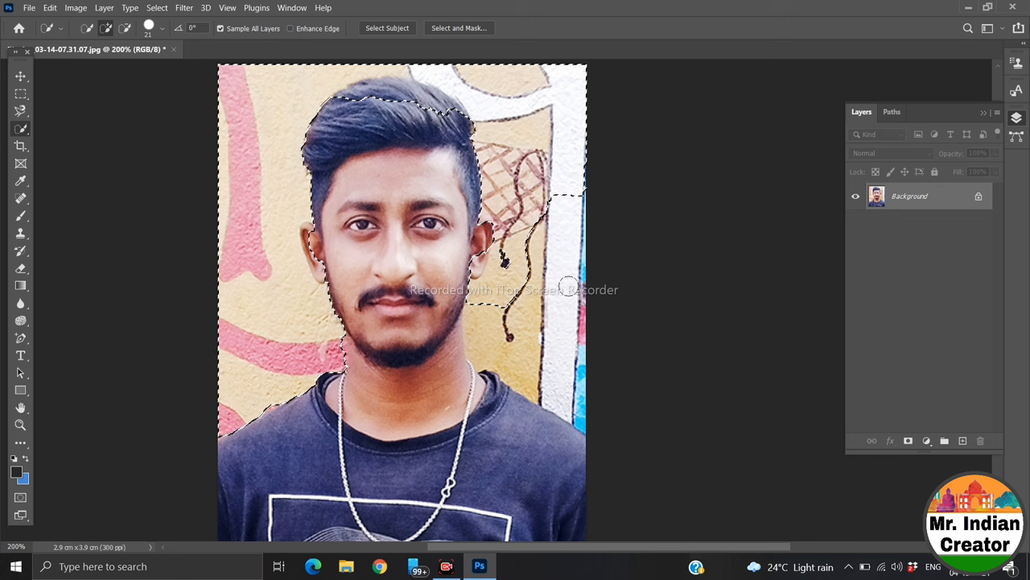
Add the right-hand white wall strip and refine the edge beside the neck
drag(561, 292, 564, 295)
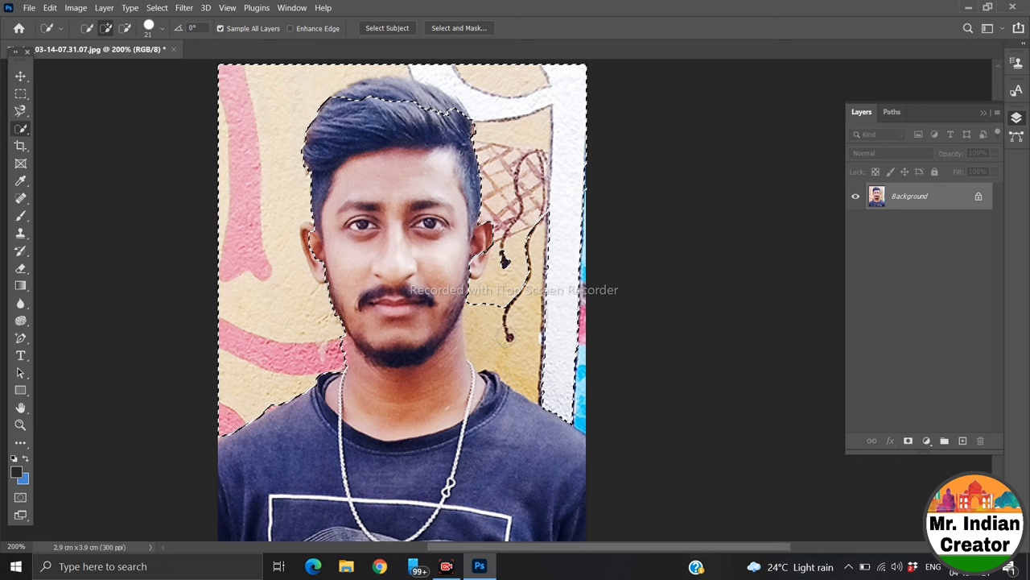
click(125, 28)
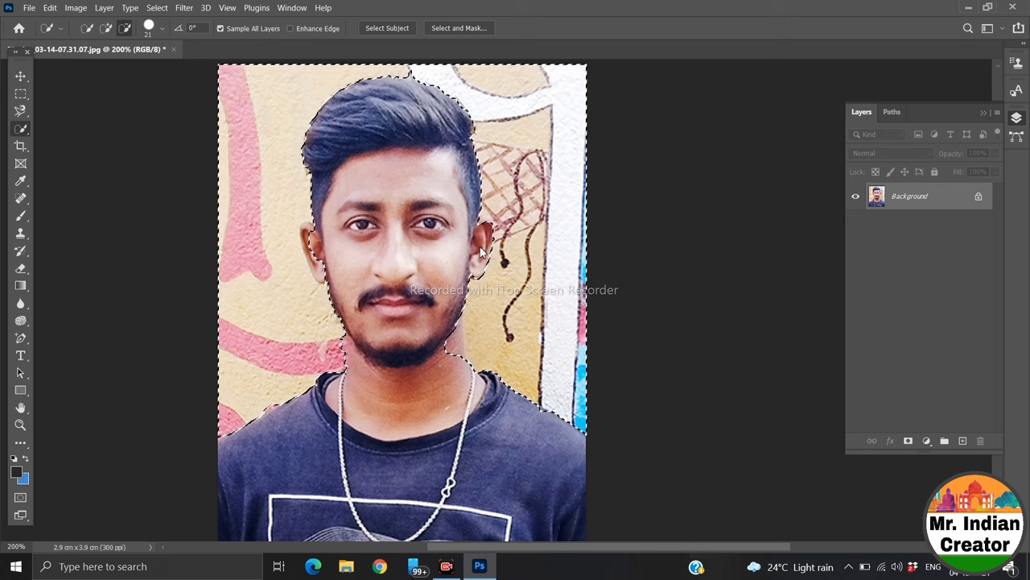
key(ctrl+z)
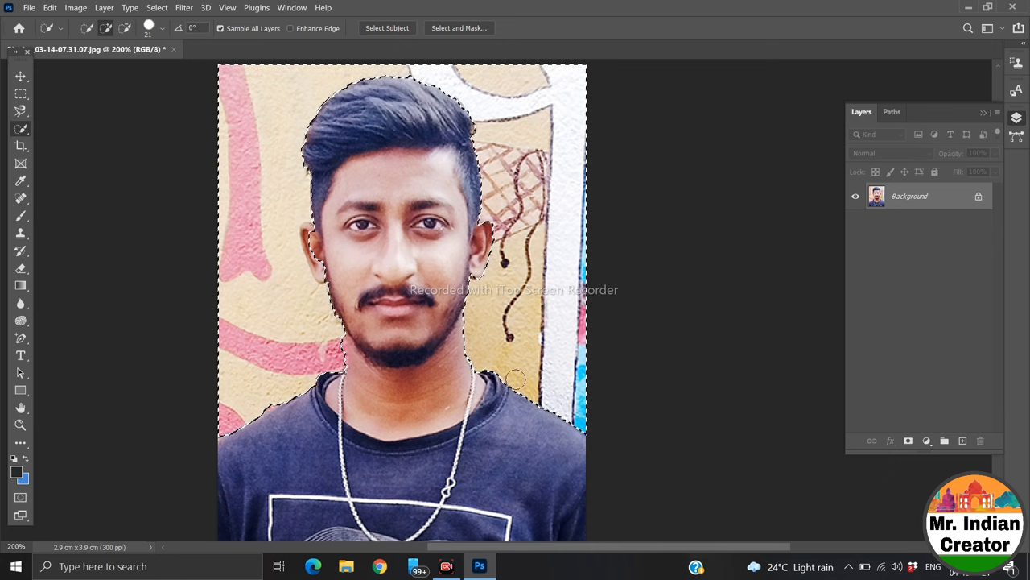
Feather the background selection with a 1 px radius
right_click(505, 233)
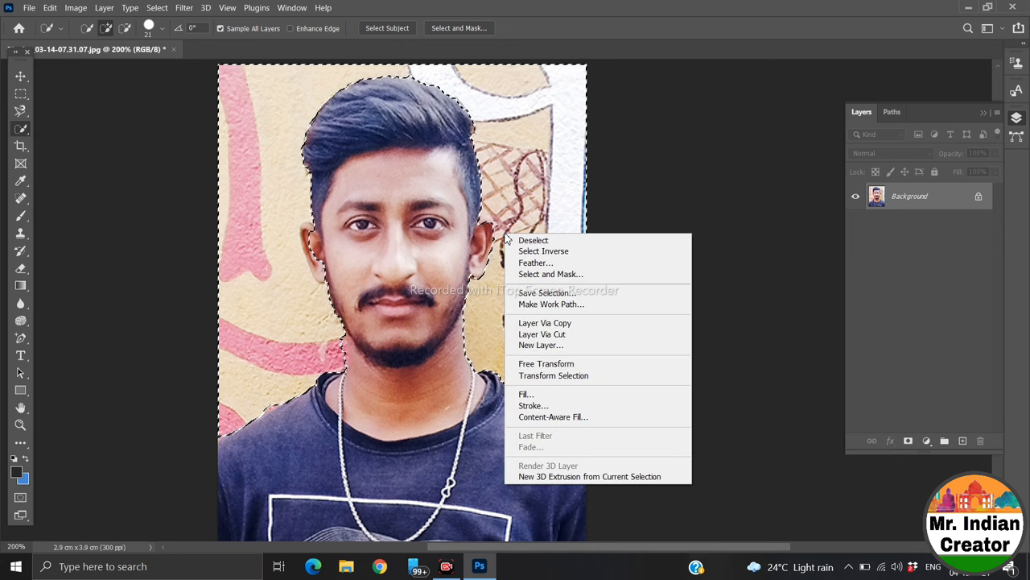
click(534, 262)
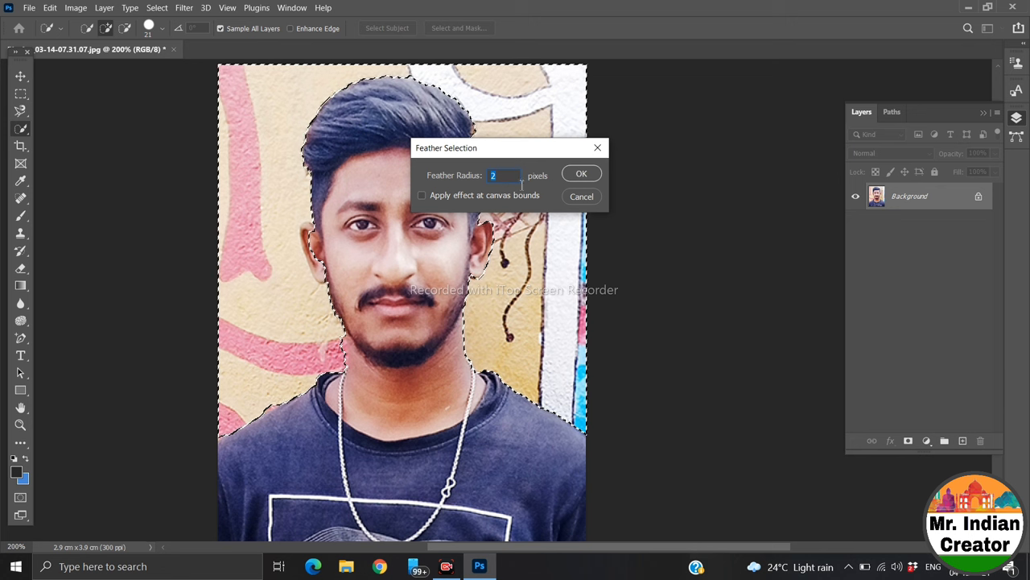
key(BackSpace)
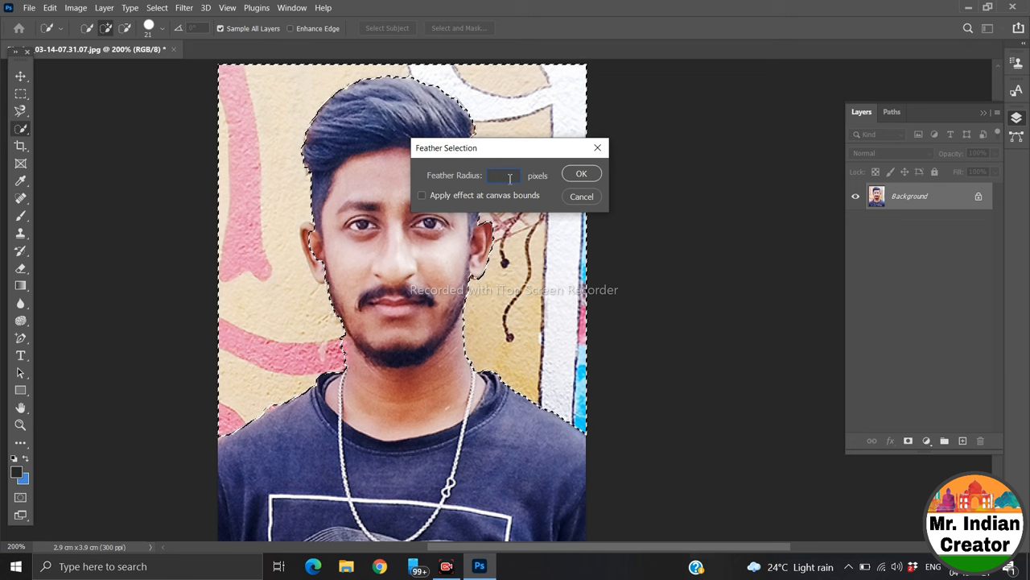
text(1)
click(581, 173)
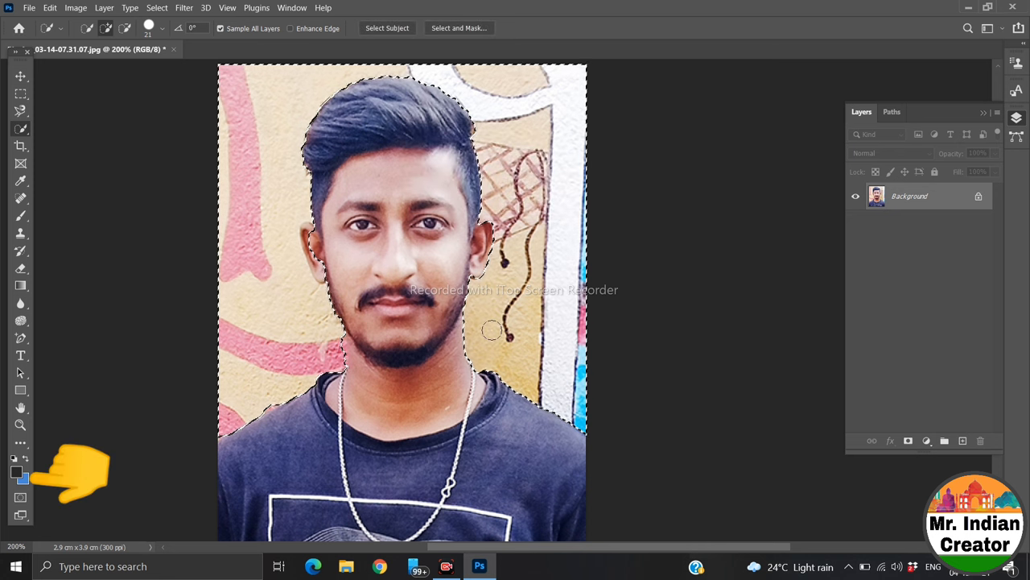
Set the background colour to light blue 5a98e4 and fill the selected wall with it
click(30, 479)
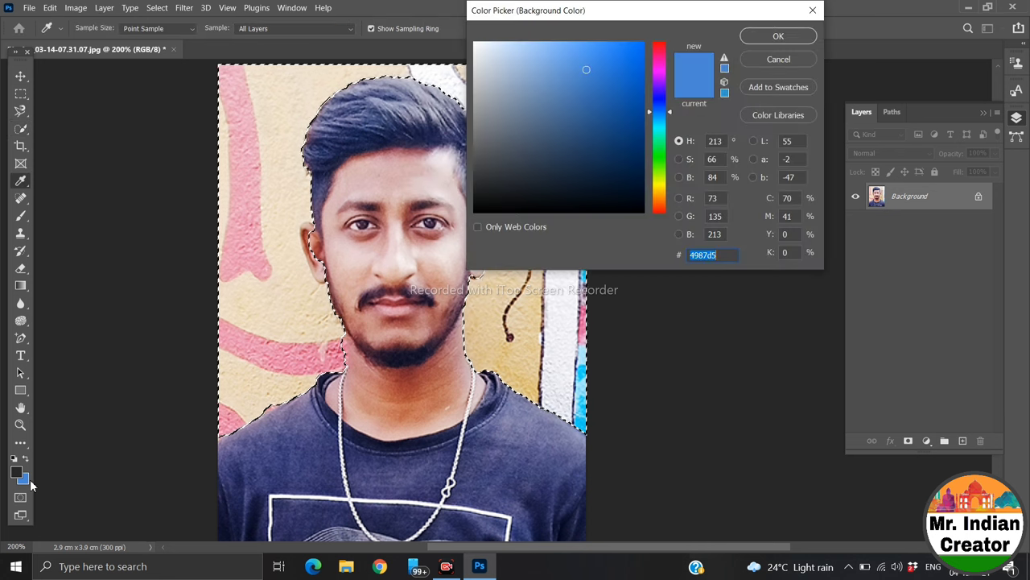
click(583, 79)
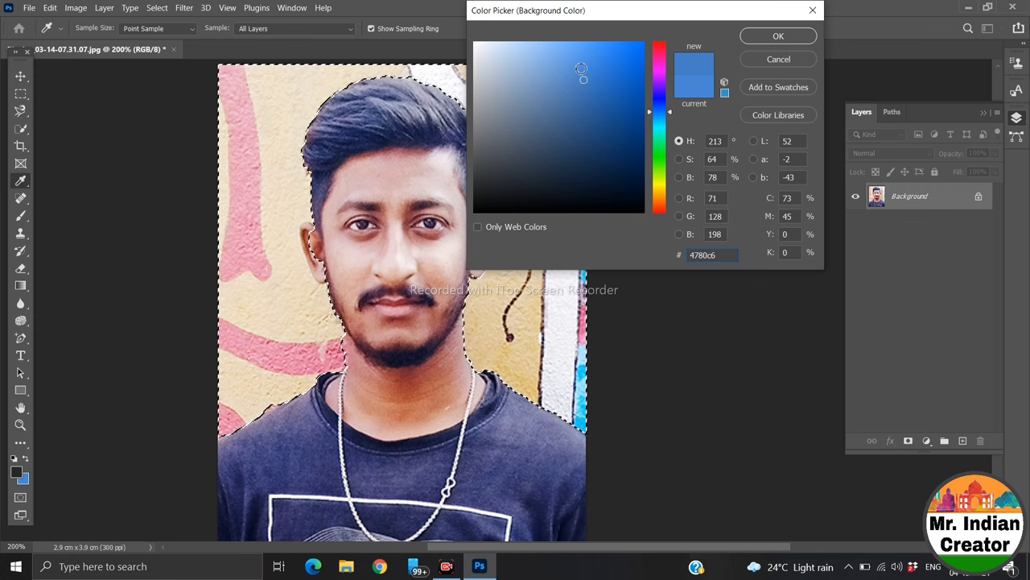
drag(581, 69, 578, 60)
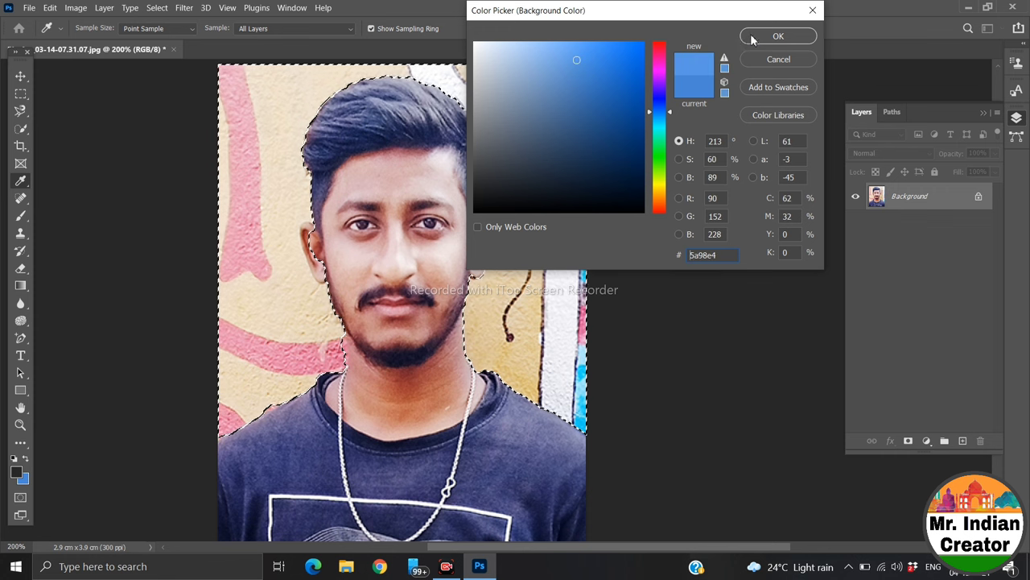
click(752, 36)
key(w)
key(ctrl+BackSpace)
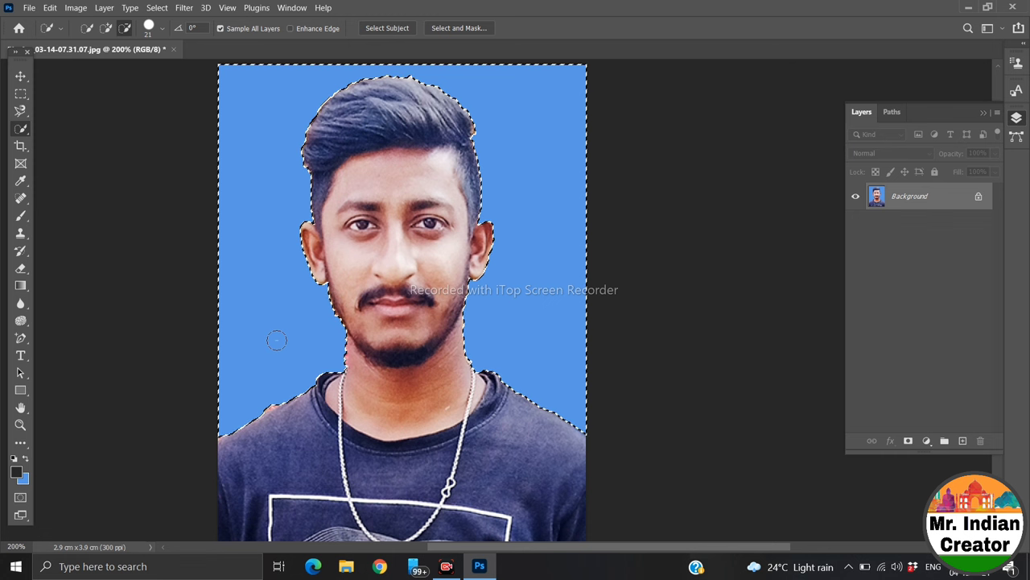
Deselect the wall background from the right-click menu
right_click(276, 340)
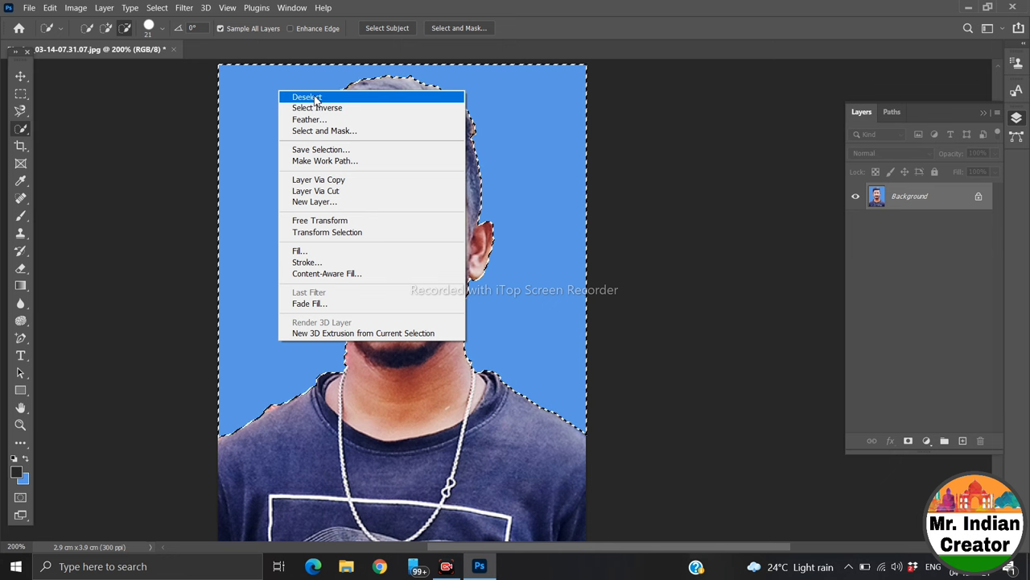
click(316, 99)
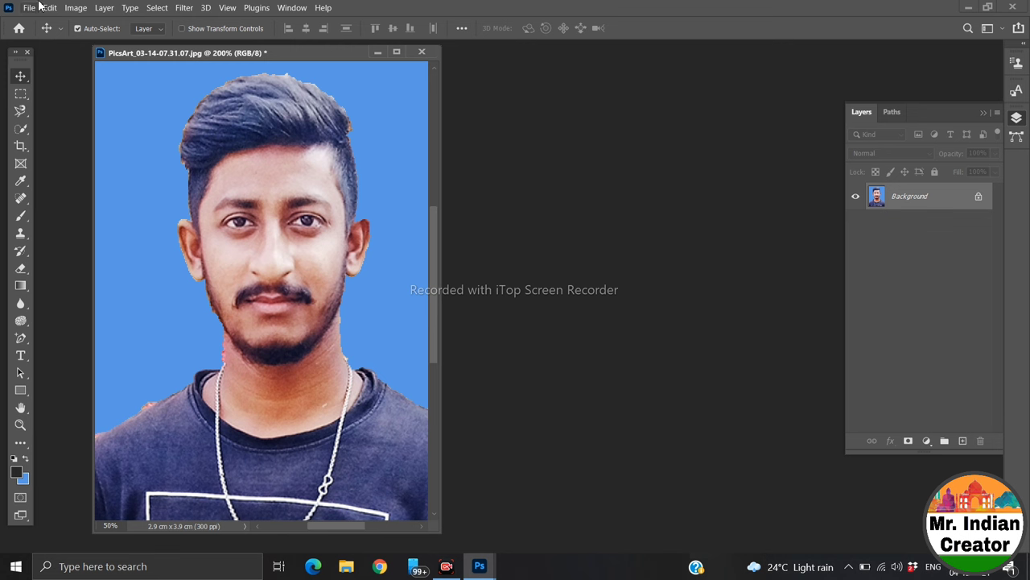
Apply Image > Auto Color, Auto Contrast and Auto Tone to the portrait
click(74, 8)
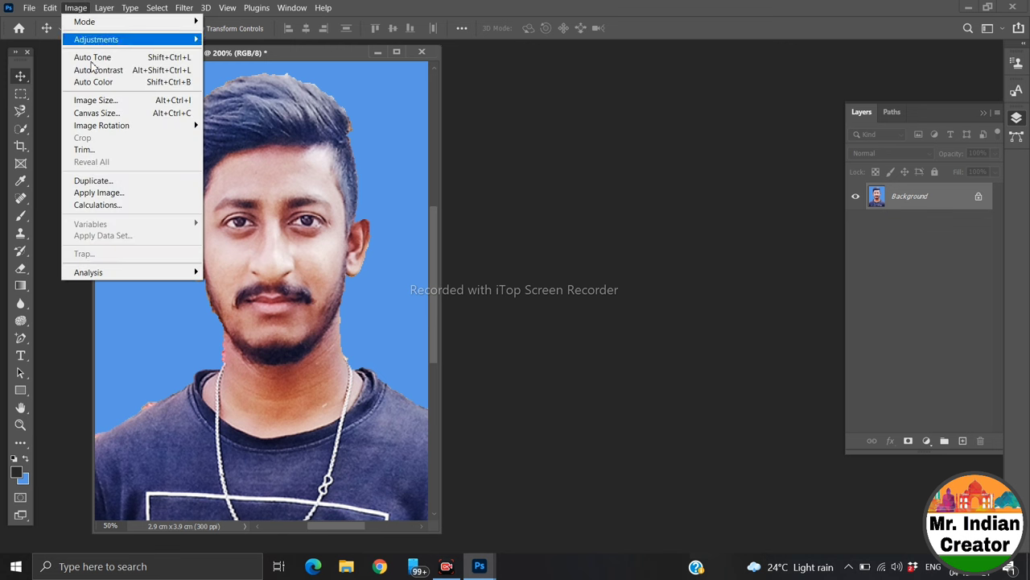
click(124, 87)
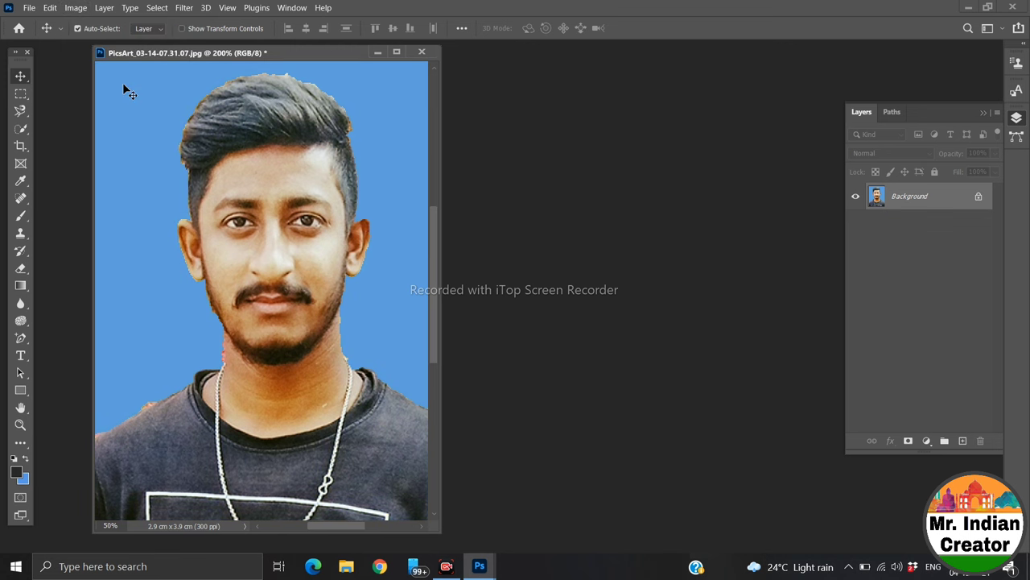
click(76, 8)
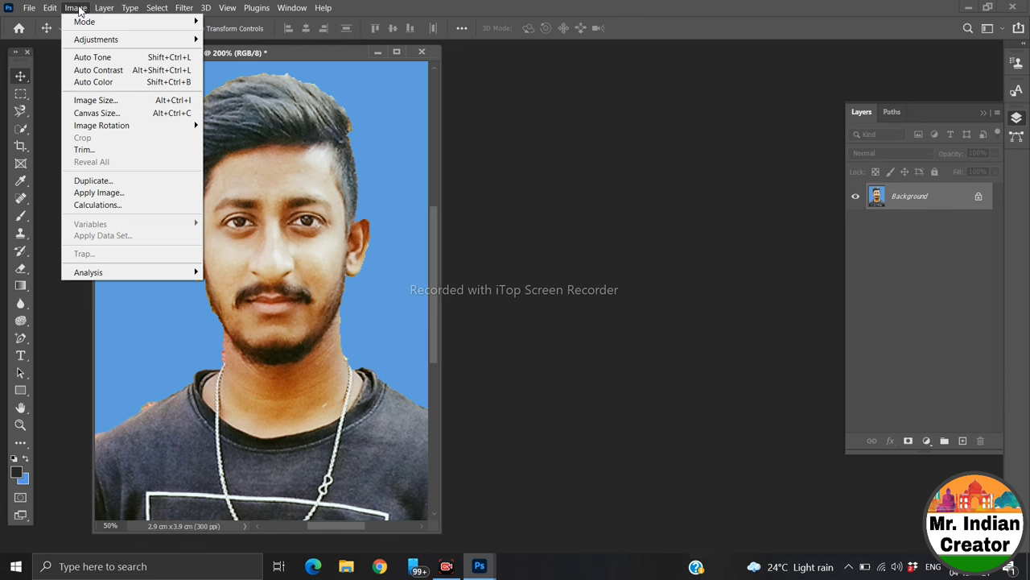
click(103, 72)
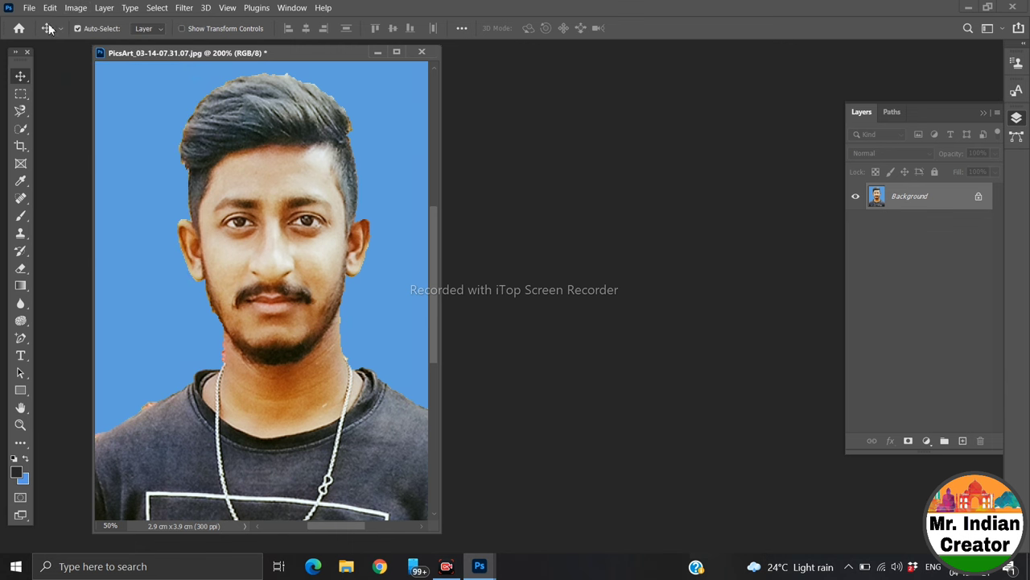
click(76, 7)
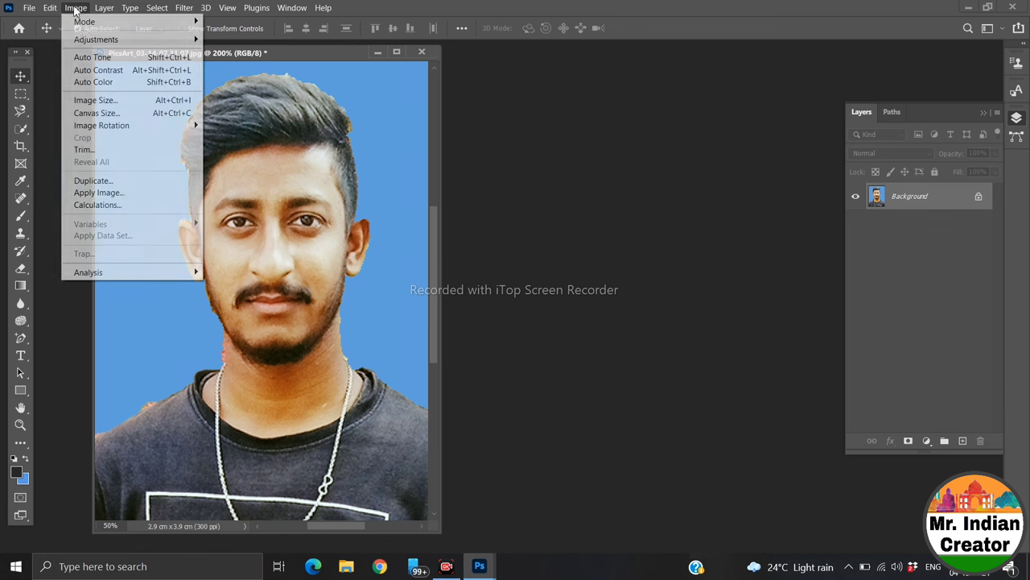
click(101, 58)
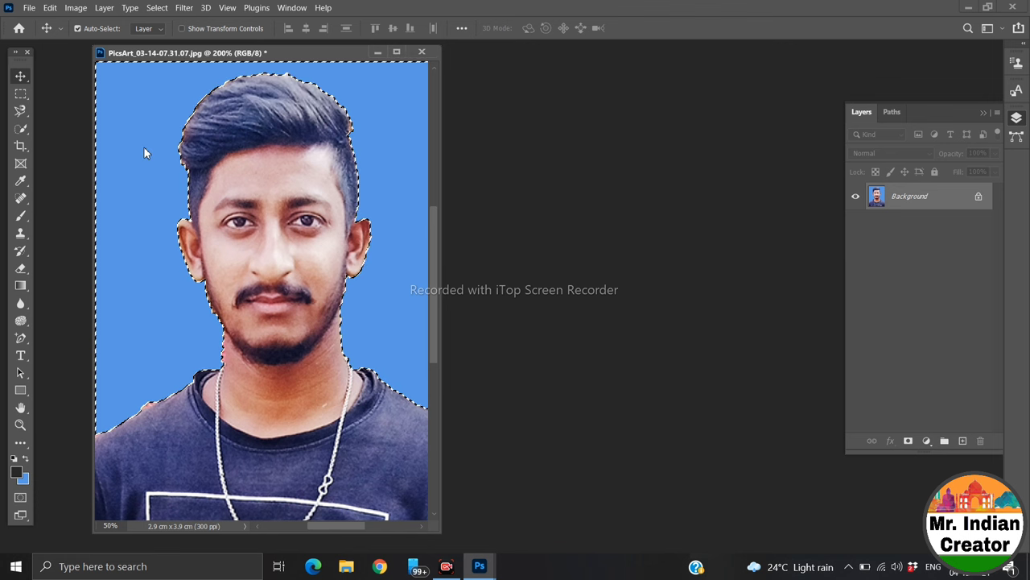
key(w)
click(76, 8)
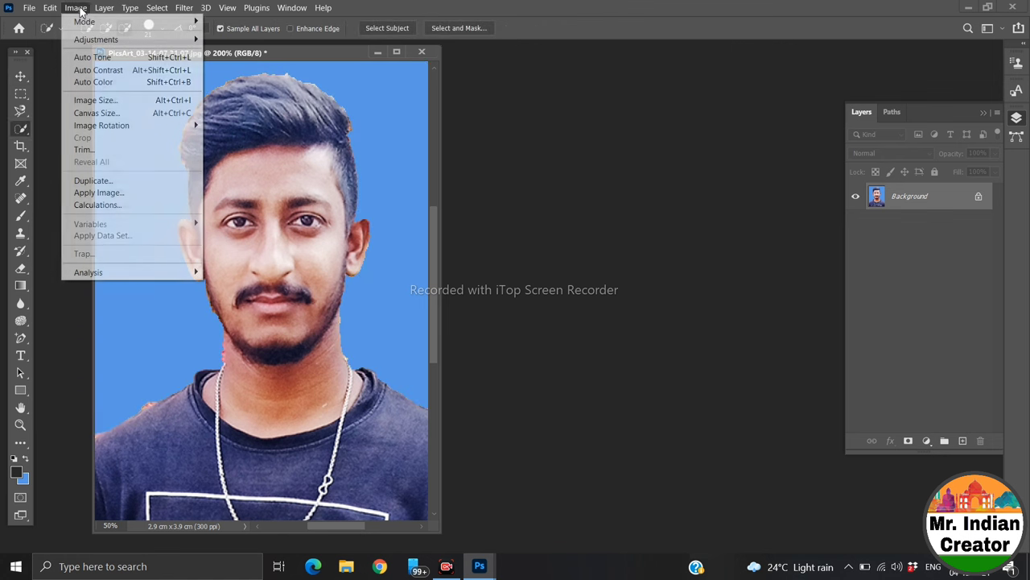
mouse_move(96, 40)
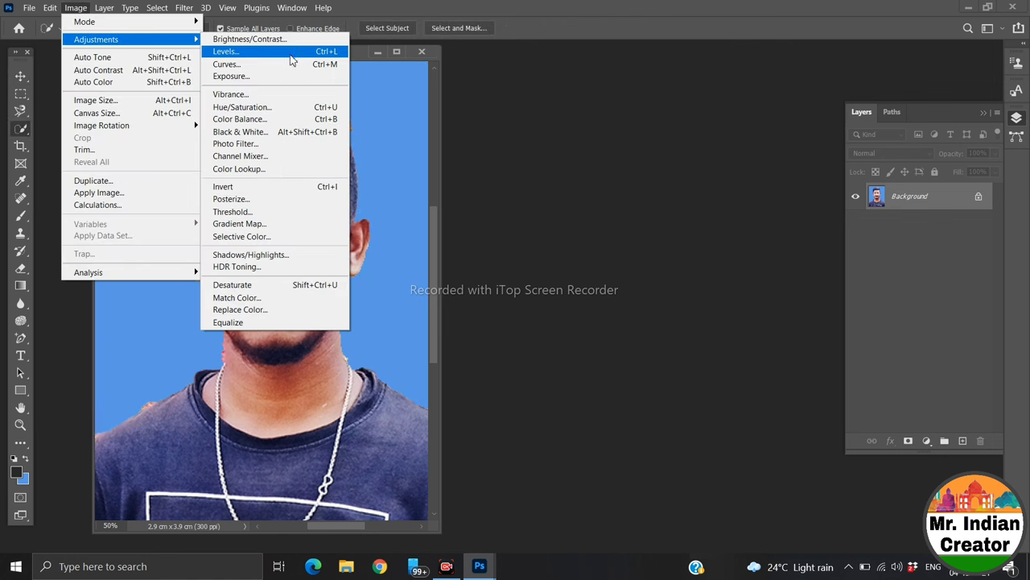
Apply a Curves adjustment, dipping the midpoint then returning it to nearly straight
click(291, 64)
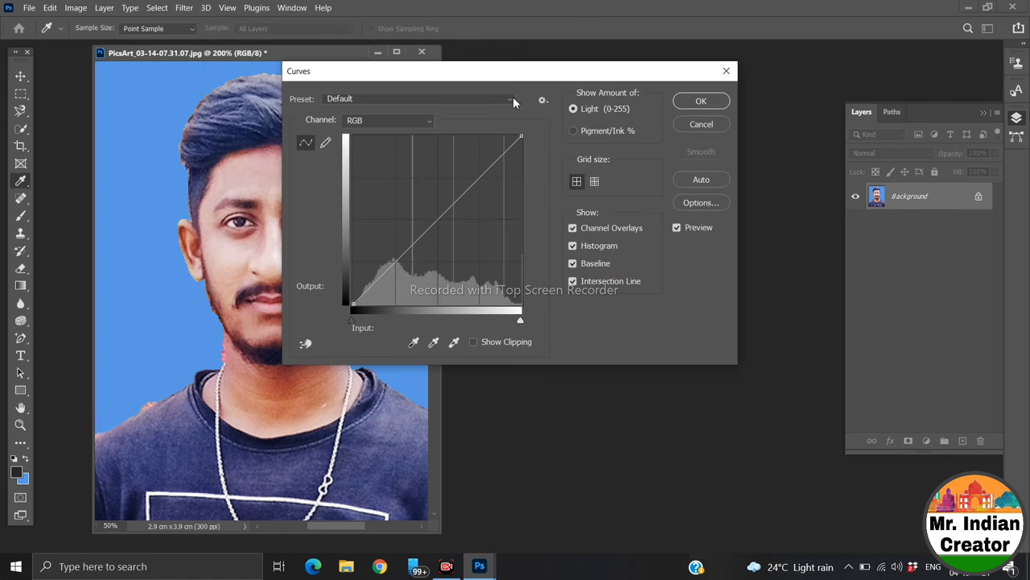
drag(531, 78, 726, 76)
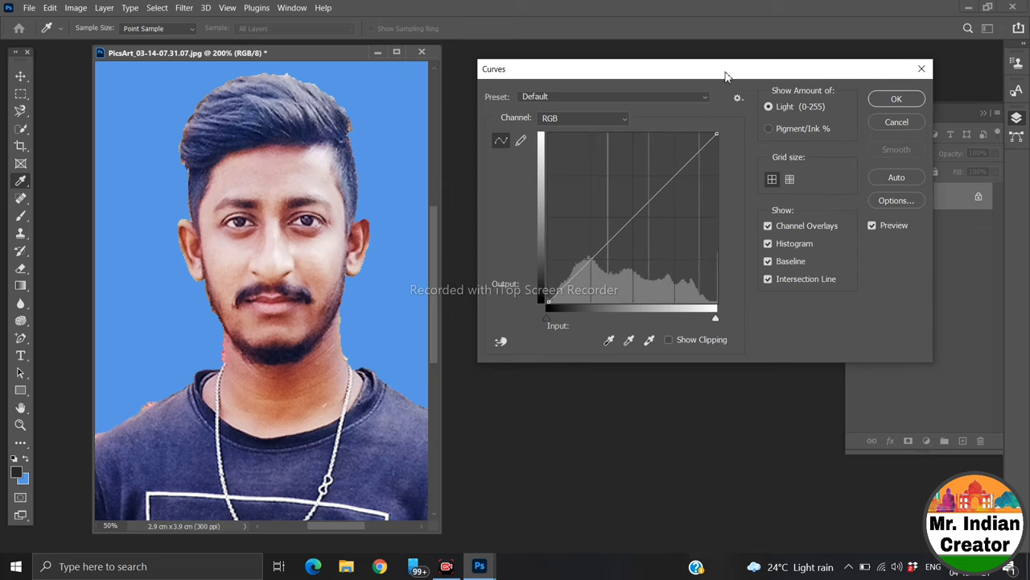
click(637, 211)
mouse_move(637, 211)
mouse_down()
mouse_move(643, 252)
mouse_move(657, 230)
mouse_move(613, 277)
mouse_move(668, 274)
mouse_move(665, 228)
mouse_move(635, 207)
mouse_move(615, 247)
mouse_move(633, 230)
mouse_move(637, 244)
mouse_move(637, 233)
mouse_up()
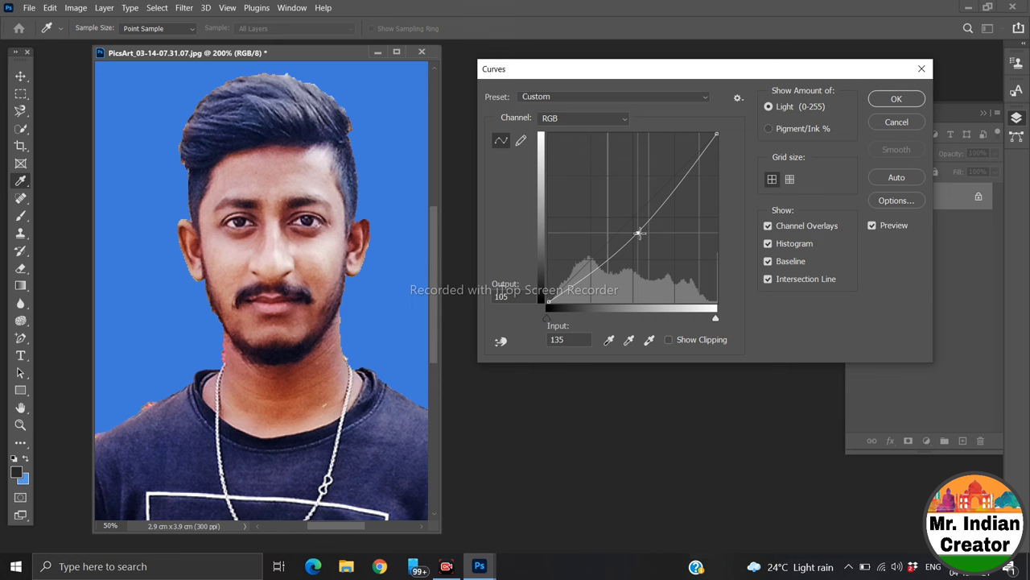
drag(637, 233, 635, 220)
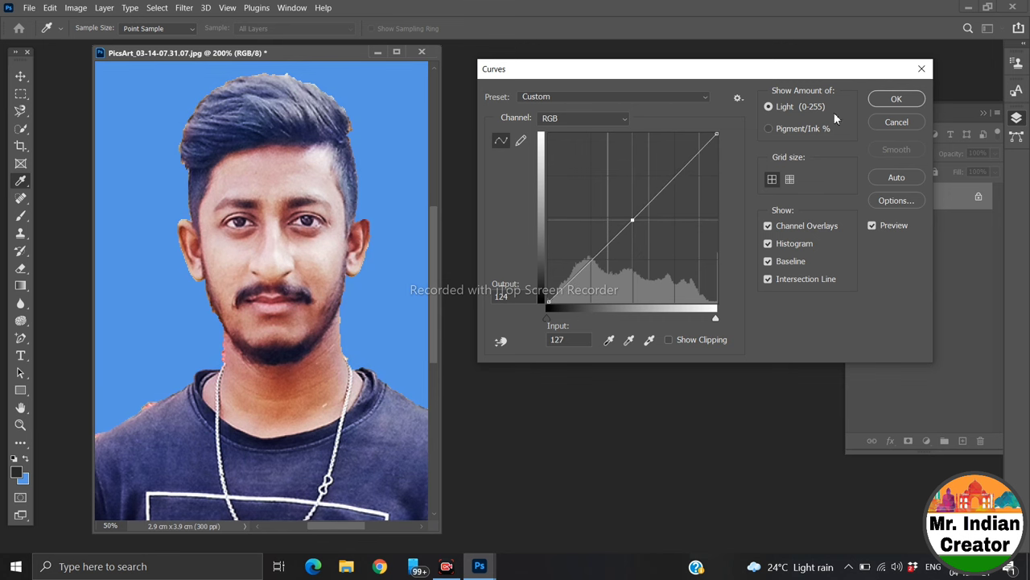
click(896, 98)
Create an A4 document (210×297 mm, 300 ppi) and drag the photo into its top-left
key(w)
key(ctrl+minus)
key(ctrl+minus)
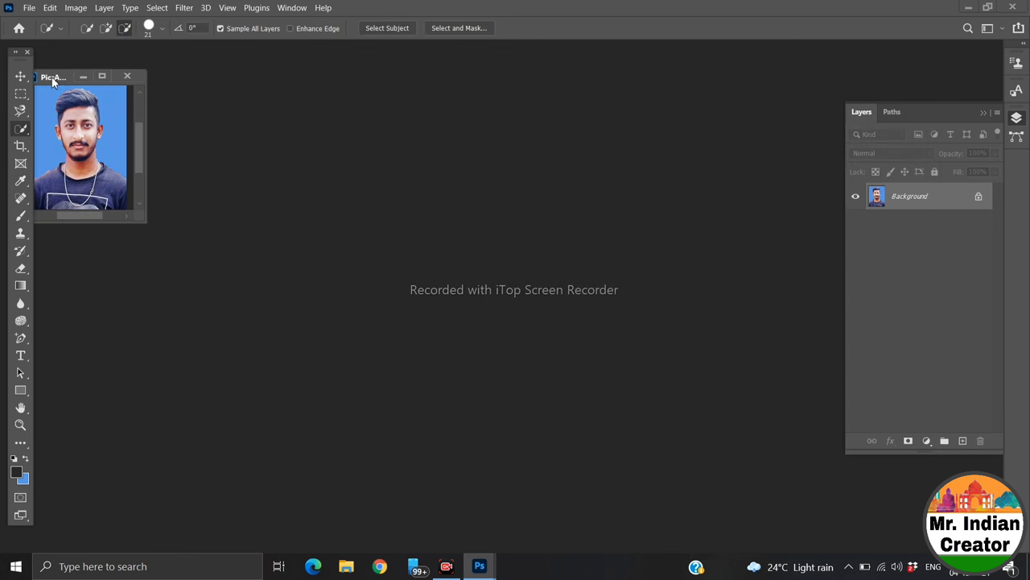
mouse_move(29, 85)
mouse_down()
mouse_move(95, 71)
mouse_move(120, 78)
mouse_up()
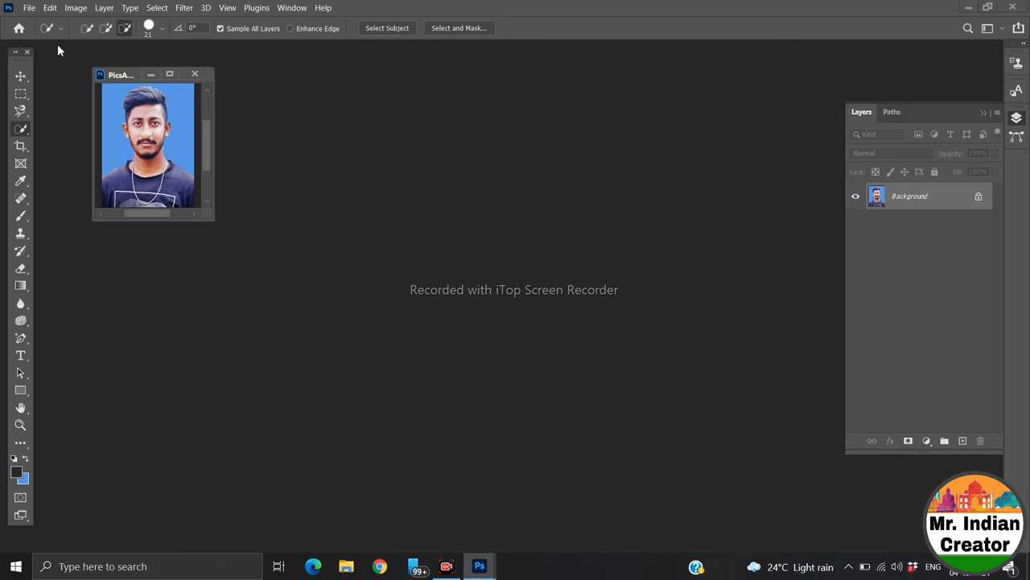
click(26, 8)
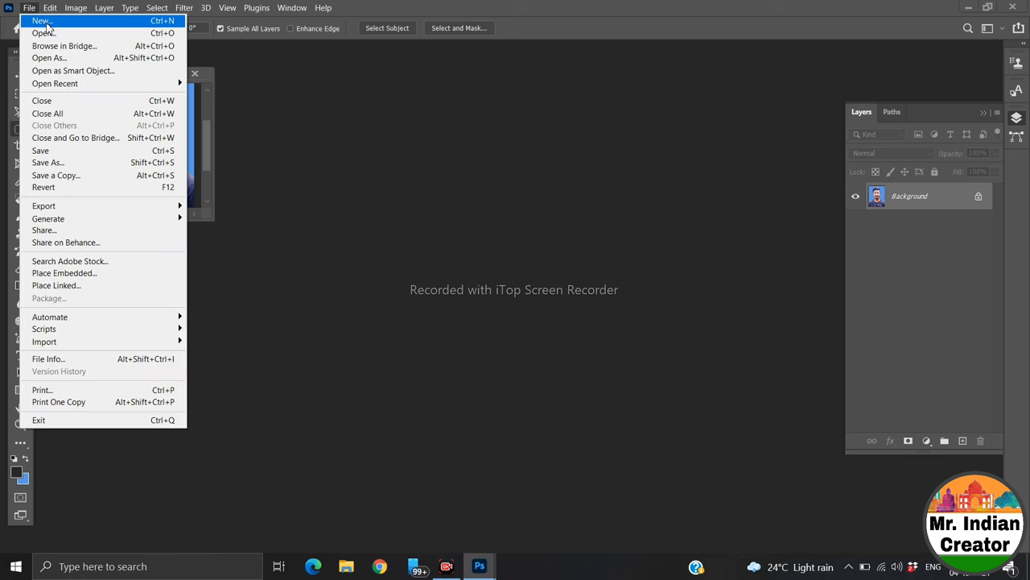
click(46, 22)
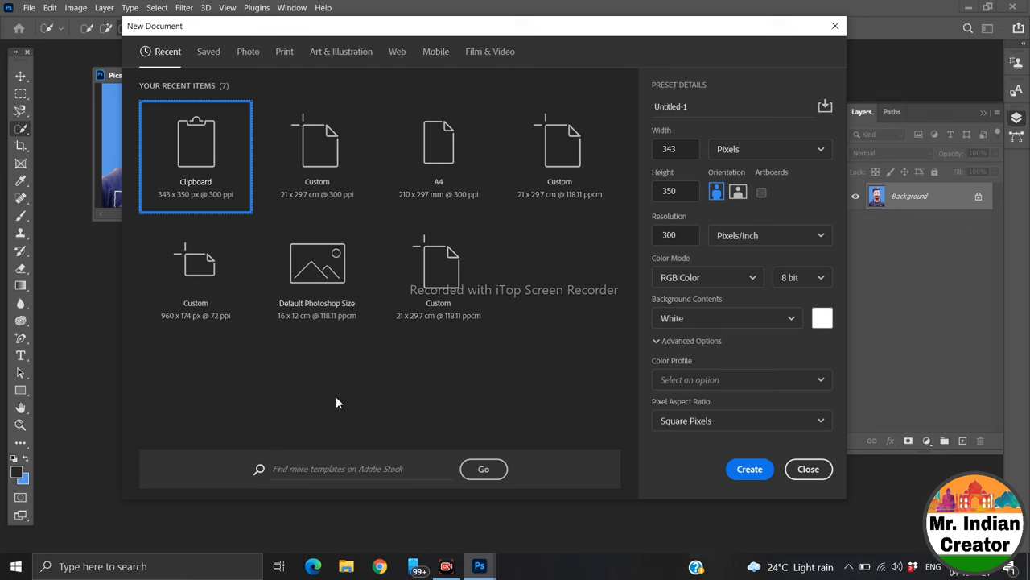
click(429, 193)
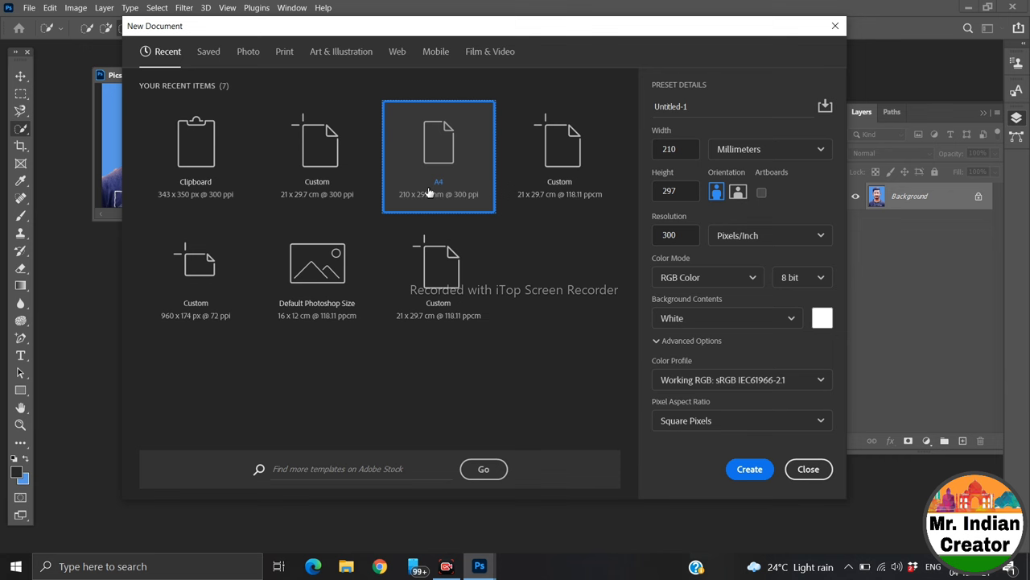
double_click(429, 193)
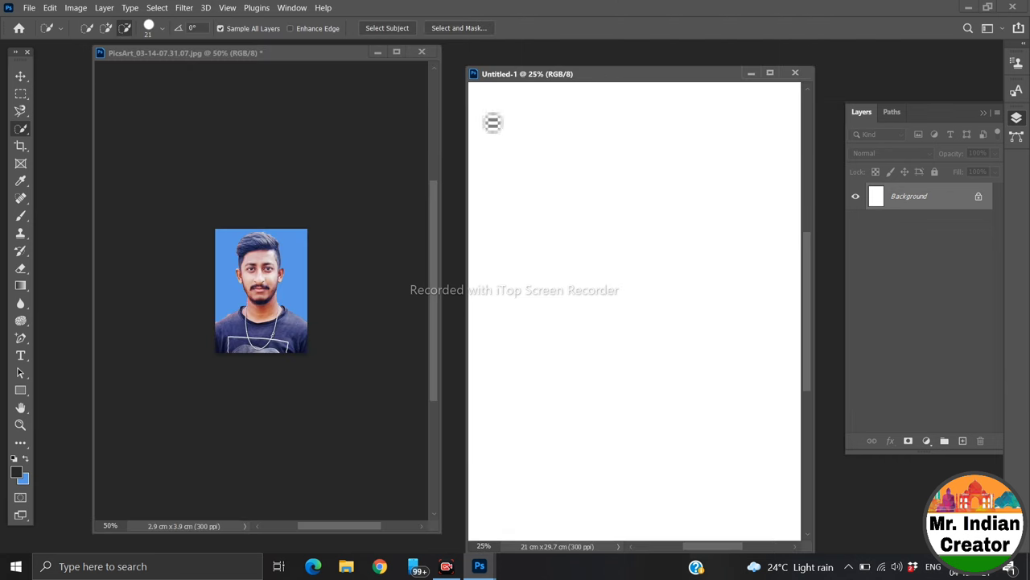
click(20, 75)
drag(261, 289, 512, 120)
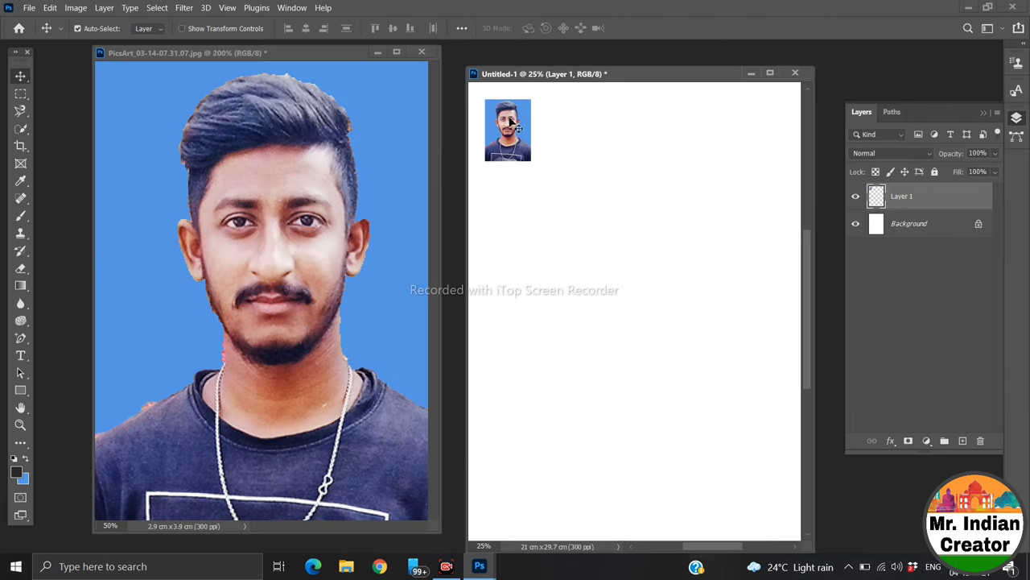
Give the photo a 2 px centred stroke and maximize the Untitled-1 window
click(771, 73)
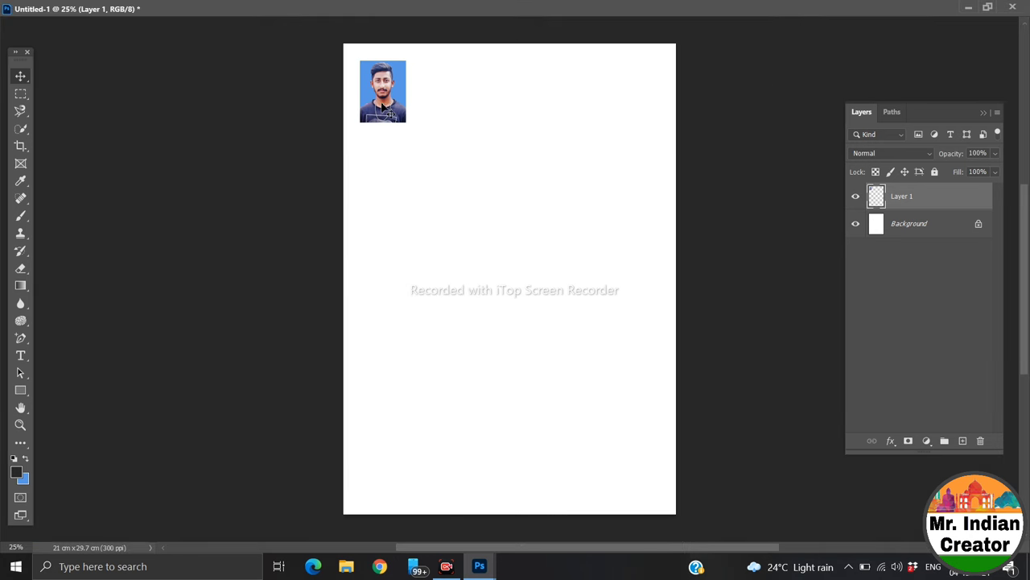
click(987, 7)
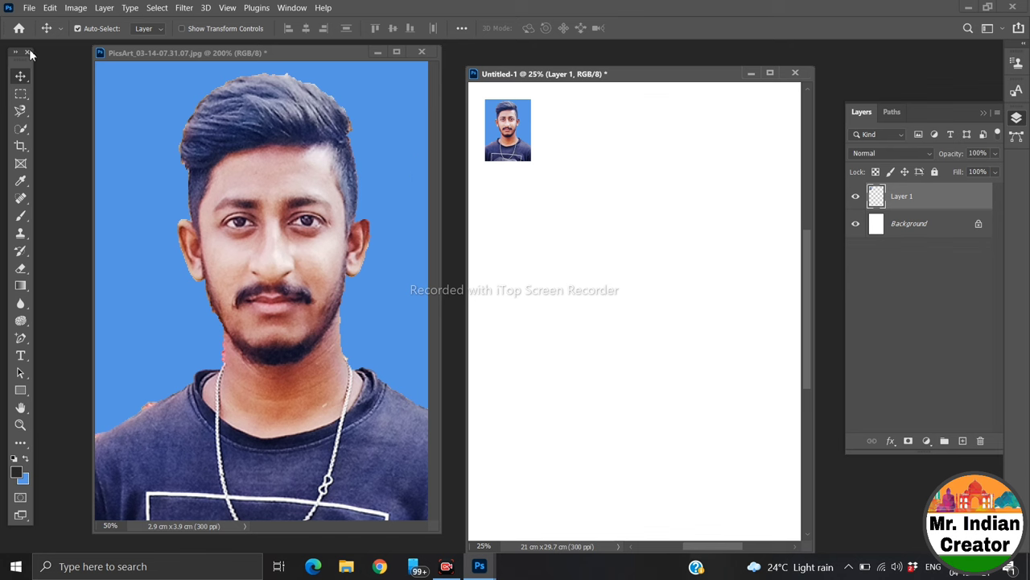
click(50, 8)
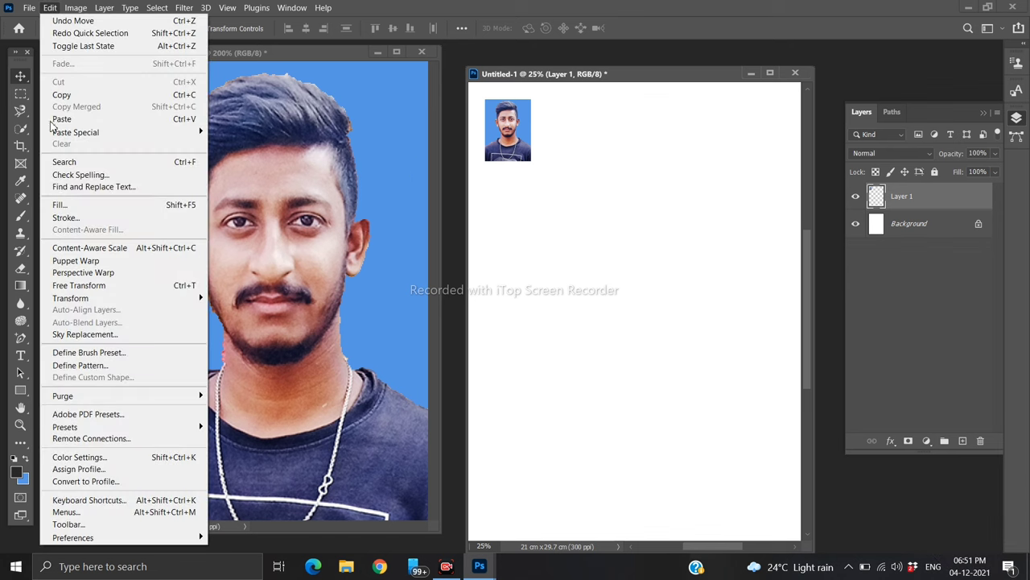
click(80, 217)
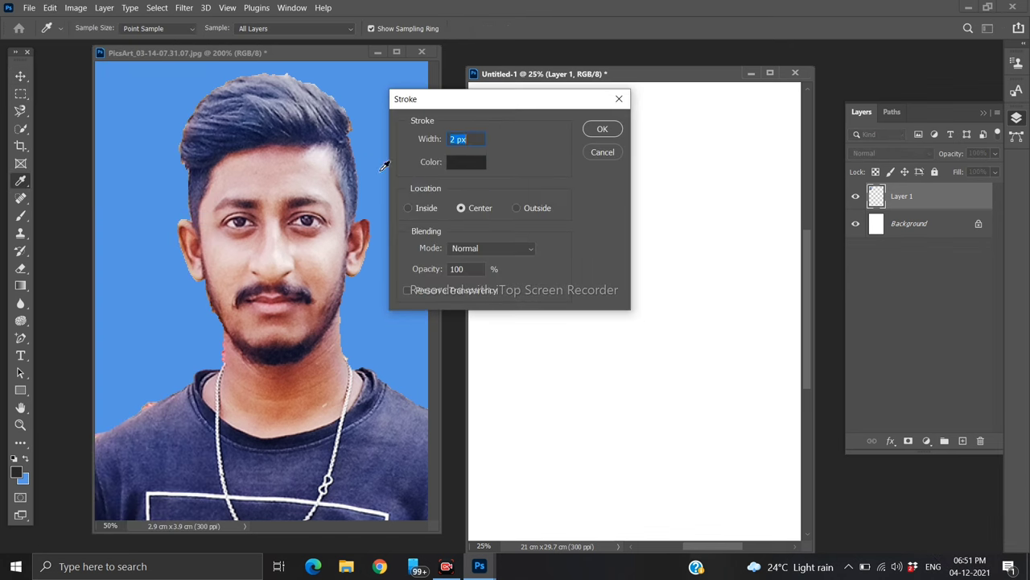
click(604, 130)
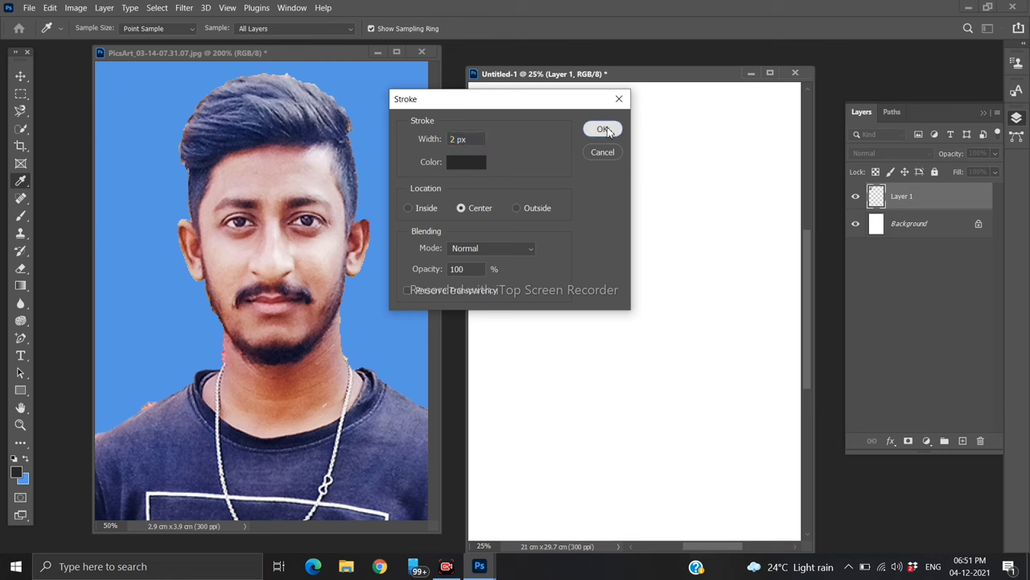
click(770, 74)
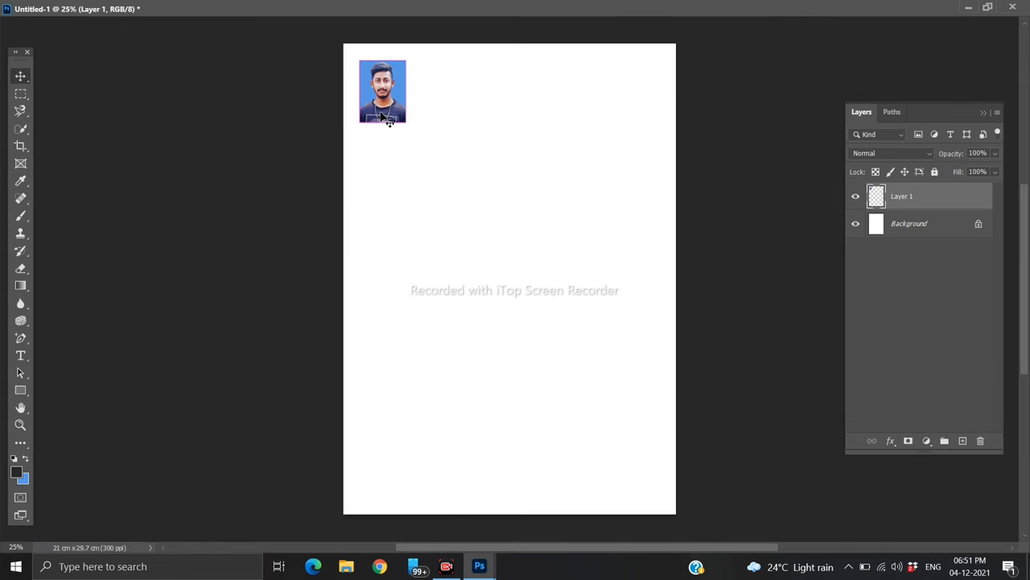
Alt-drag the photo into a row of six, merge it, and duplicate the row below
key(ctrl+1)
scroll(384, 115, left, 10)
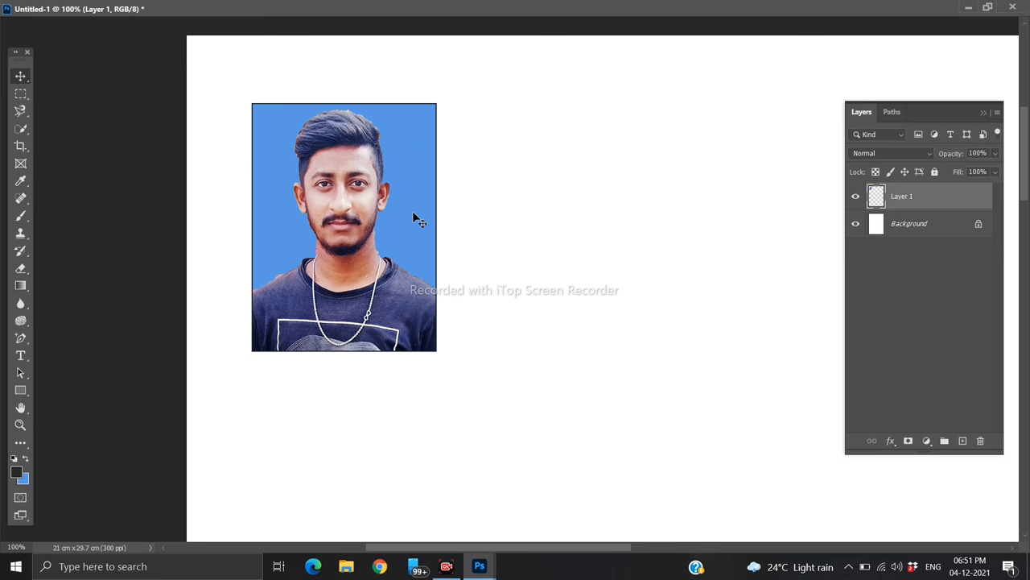
key(ctrl+minus)
key(ctrl+minus)
key(ctrl+minus)
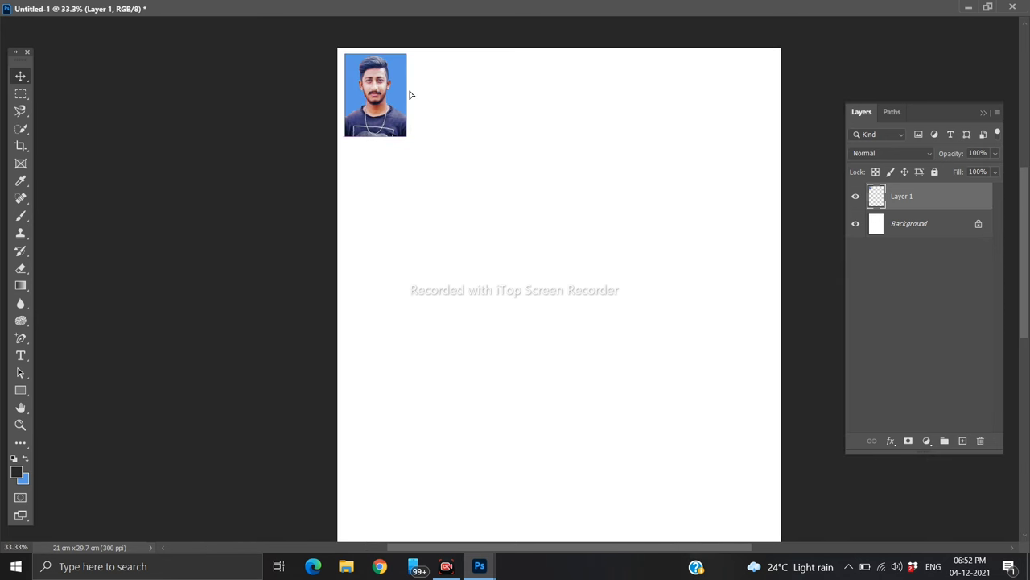
drag(409, 95, 552, 87)
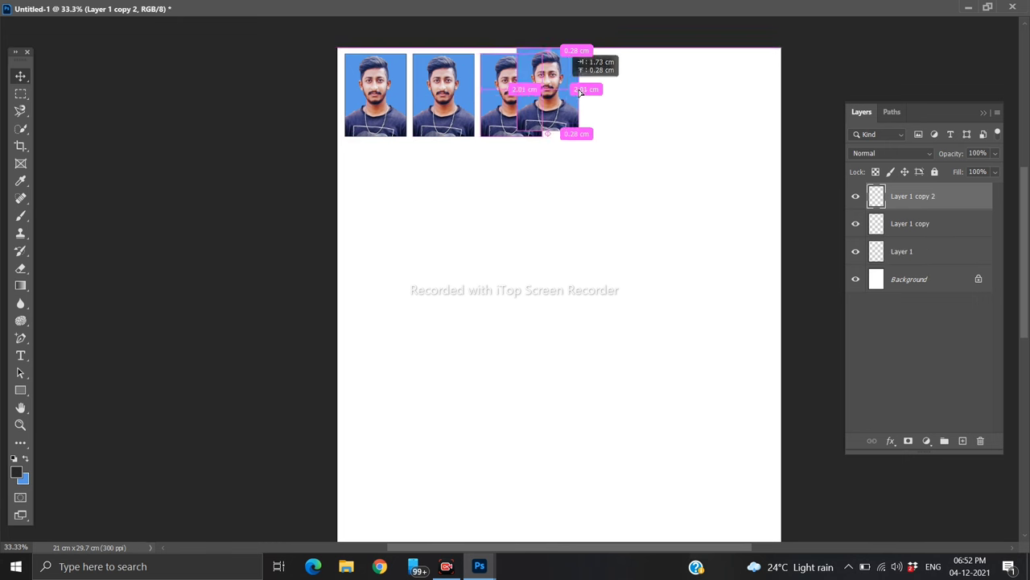
key(ctrl+e)
drag(509, 126, 516, 197)
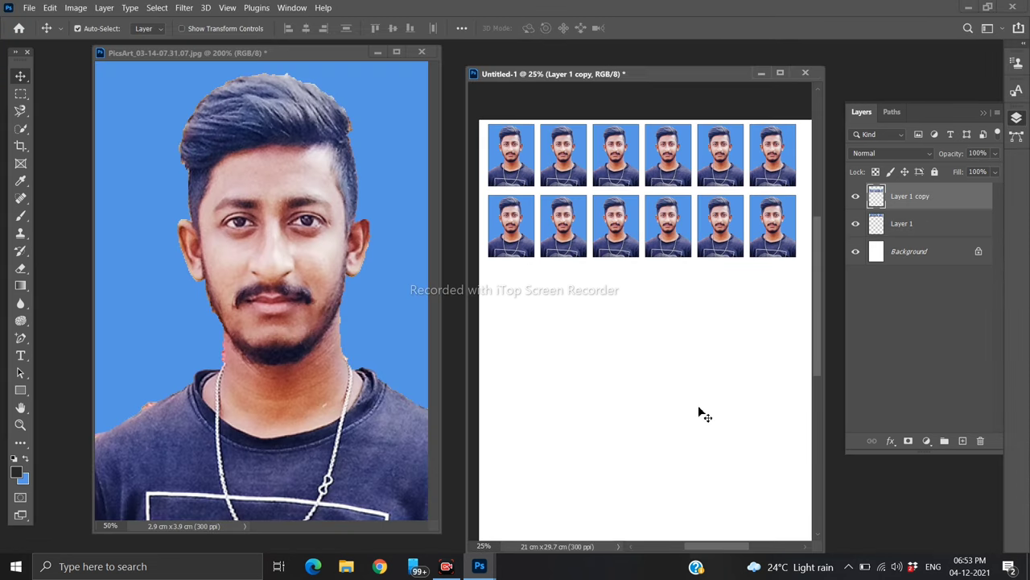
click(699, 412)
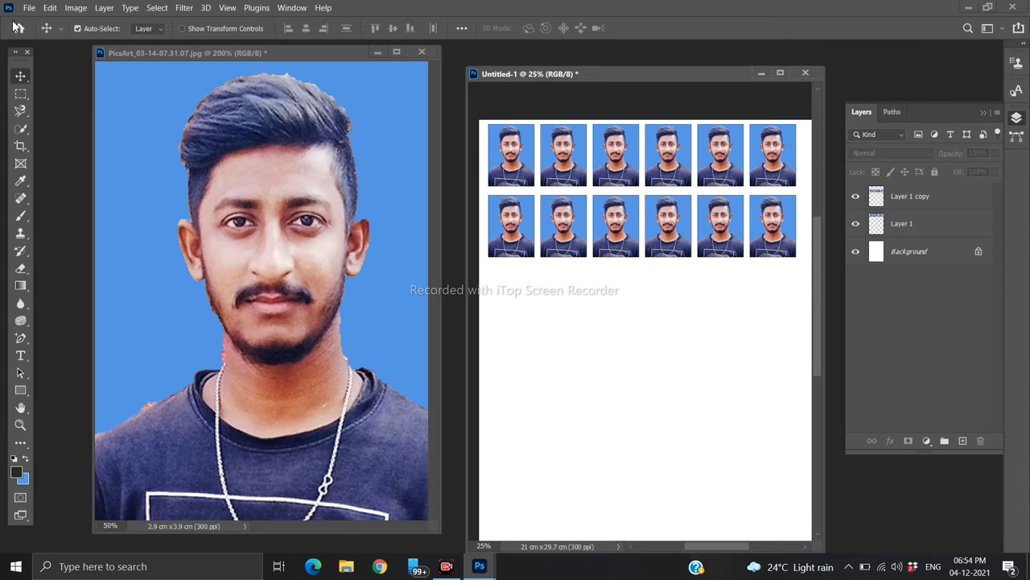
Save a copy to the Desktop as Photoshop PDF, replacing the file name with 'my photo'
click(29, 8)
click(77, 170)
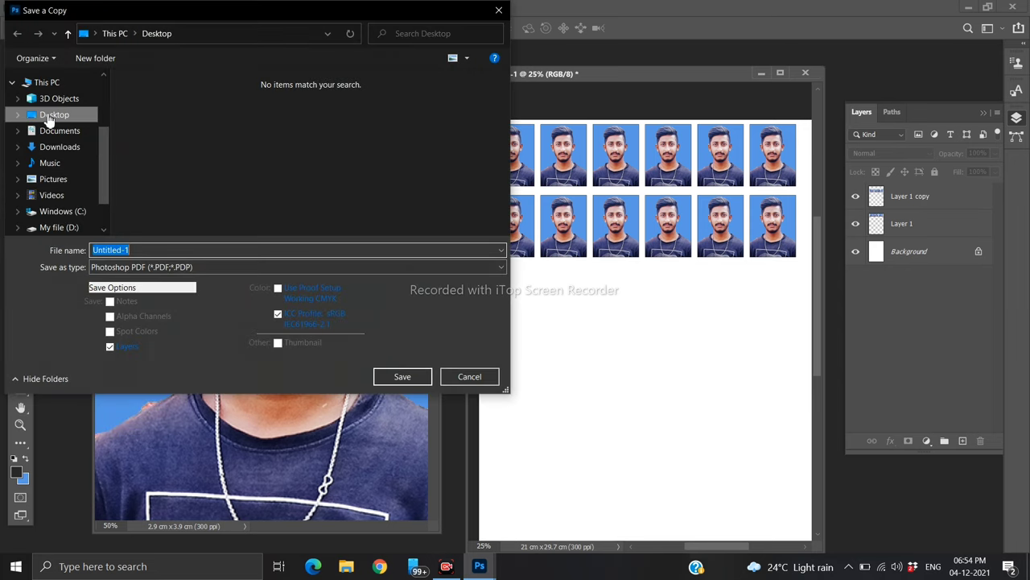
click(54, 114)
click(192, 266)
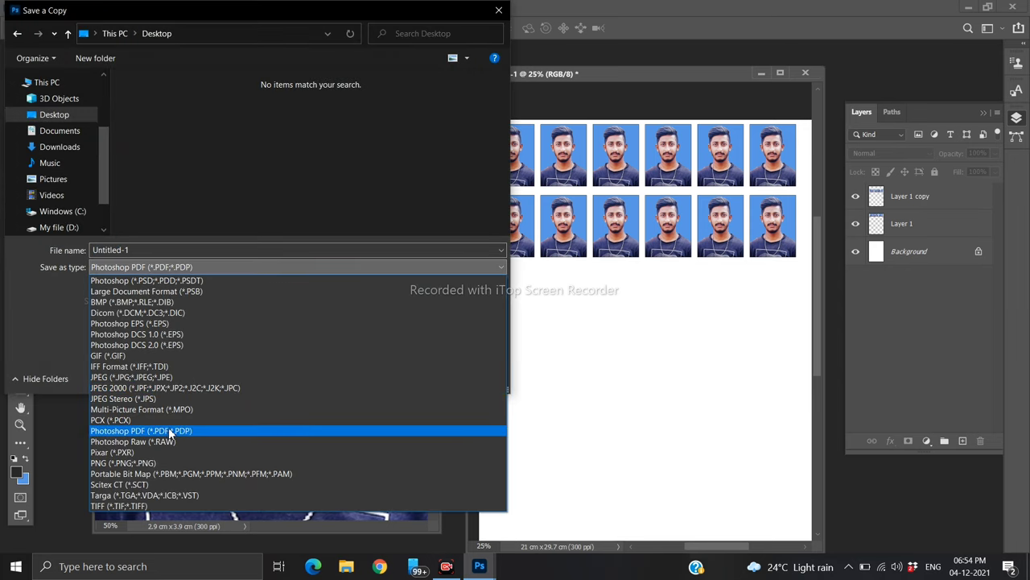
click(168, 431)
triple_click(188, 250)
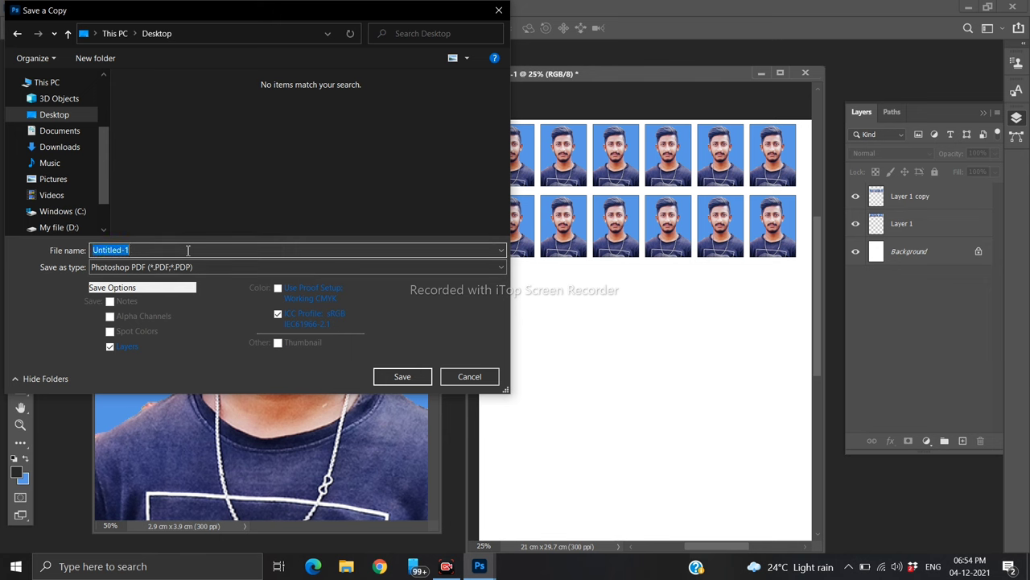
key(BackSpace)
Confirm the PDF save with current settings, accept both warnings, and minimize Photoshop
click(406, 376)
click(538, 239)
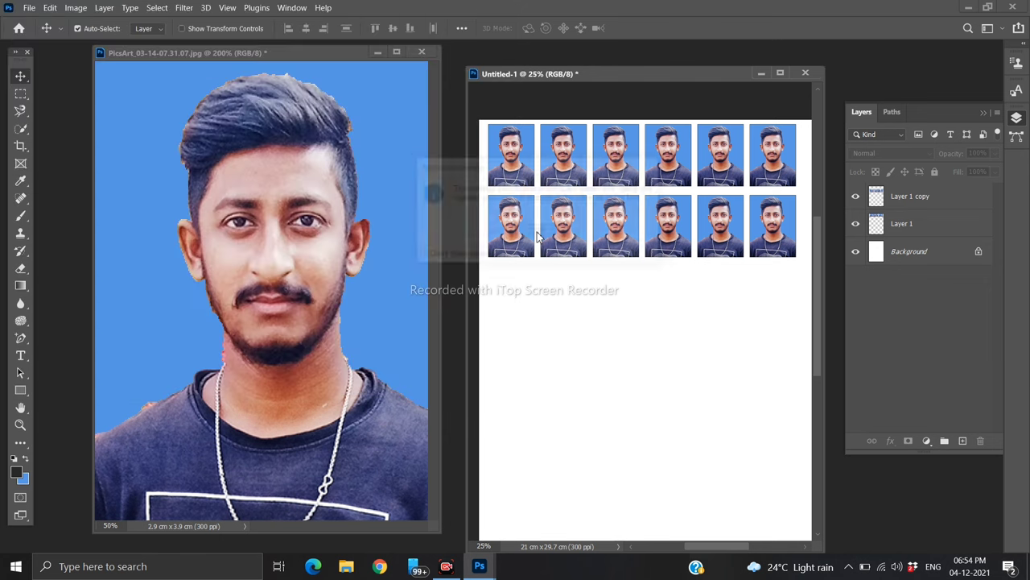
click(649, 397)
click(565, 252)
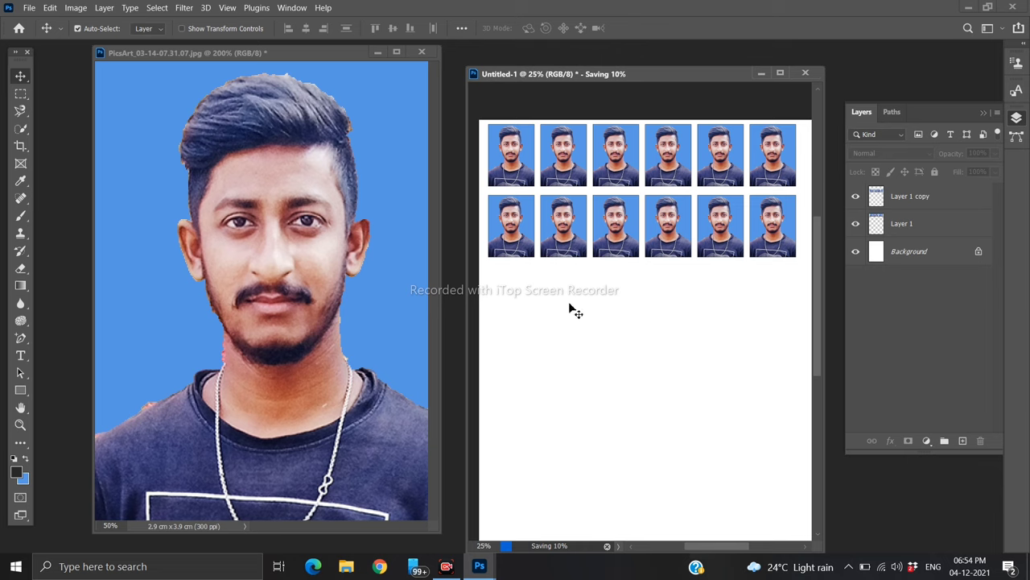
click(970, 7)
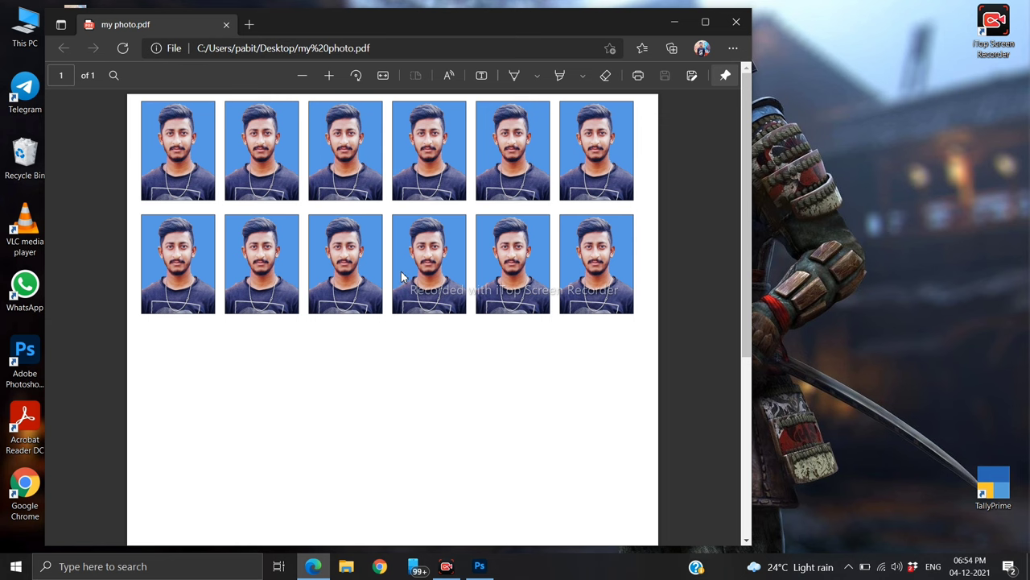
Zoom into the my photo.pdf sheet in Edge and open its print preview
scroll(402, 277, up, 1)
scroll(402, 277, up, 2)
scroll(403, 277, up, 2)
scroll(402, 277, up, 2)
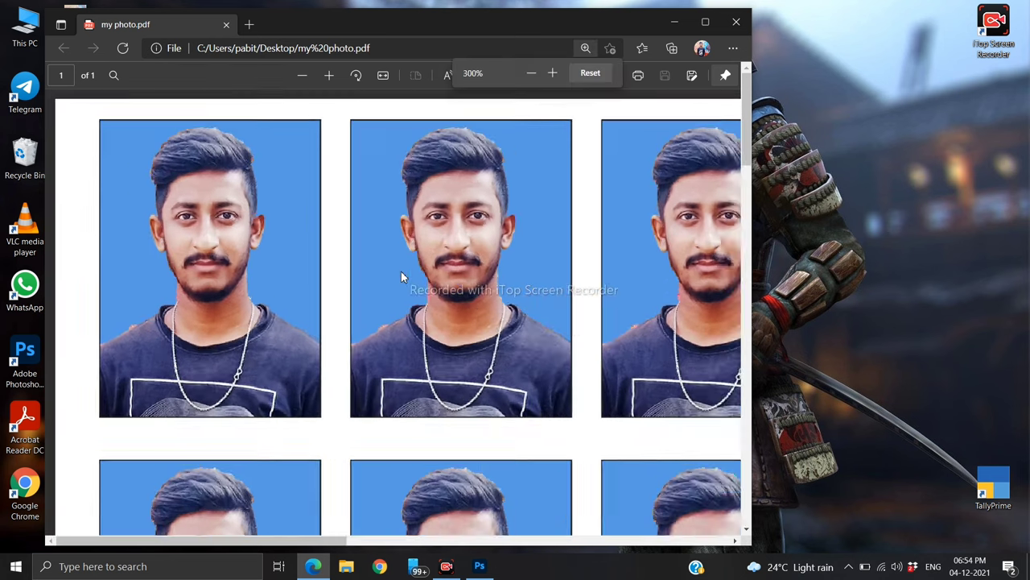
scroll(401, 273, up, 2)
click(632, 75)
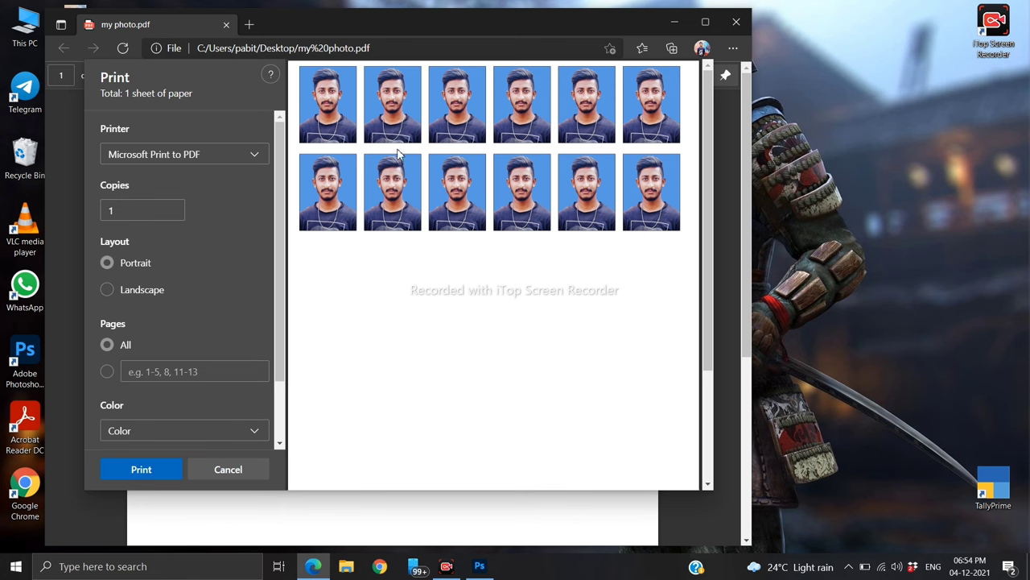
Minimize Edge and restore the Photoshop window from the taskbar
click(684, 31)
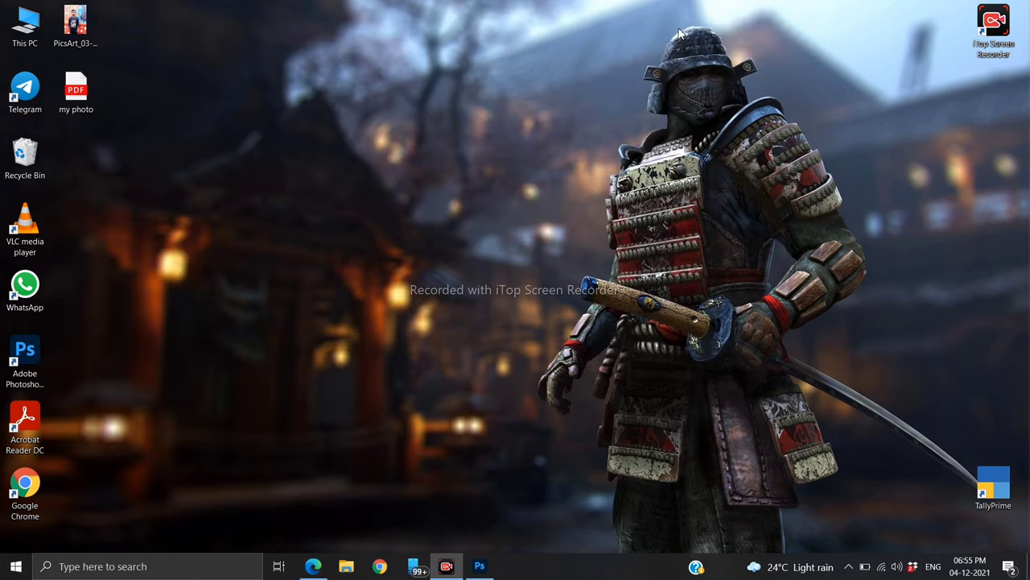
click(480, 566)
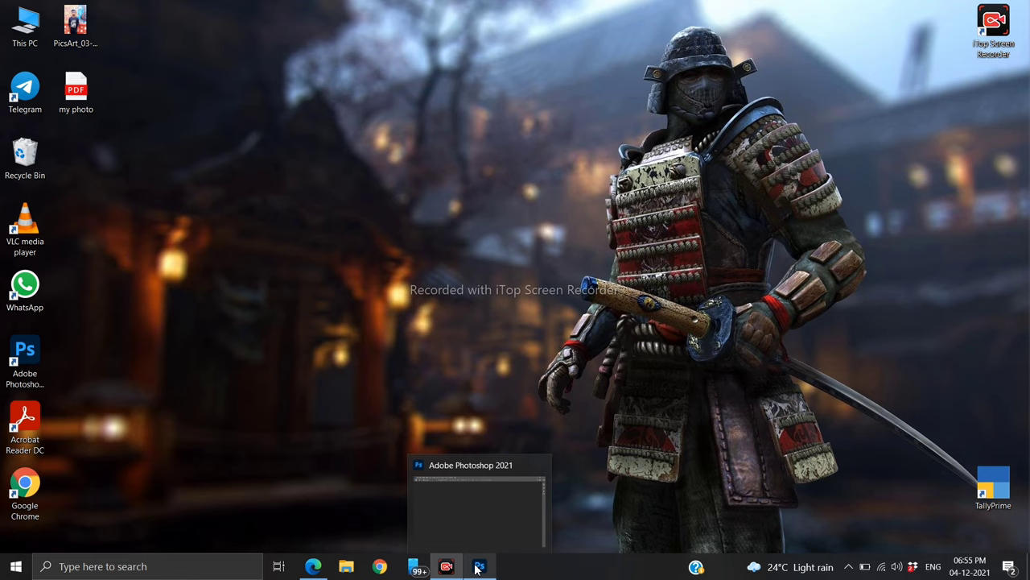
click(478, 521)
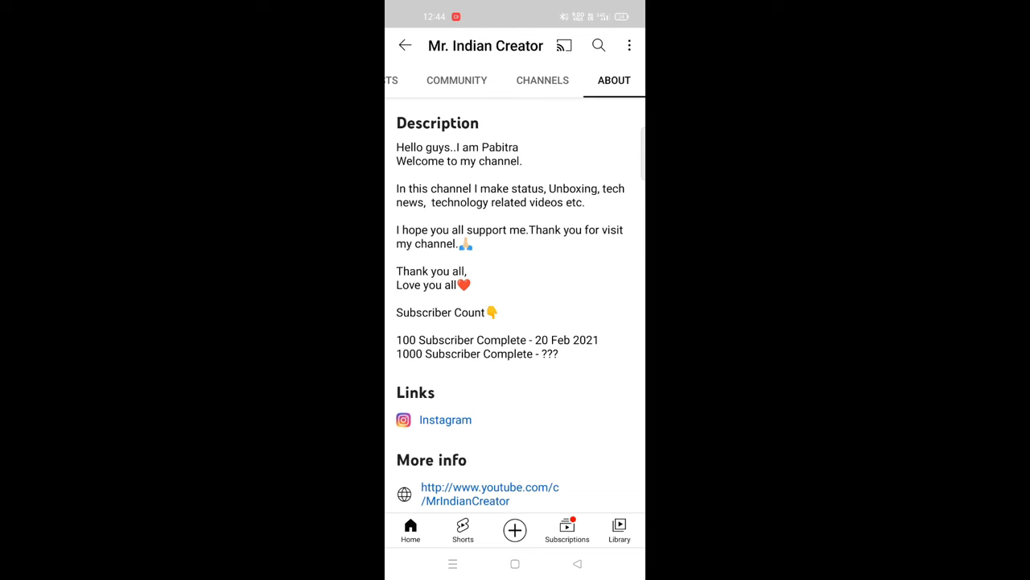
Open the channel's Instagram link, choosing between Chrome and the Instagram app
drag(545, 432, 563, 328)
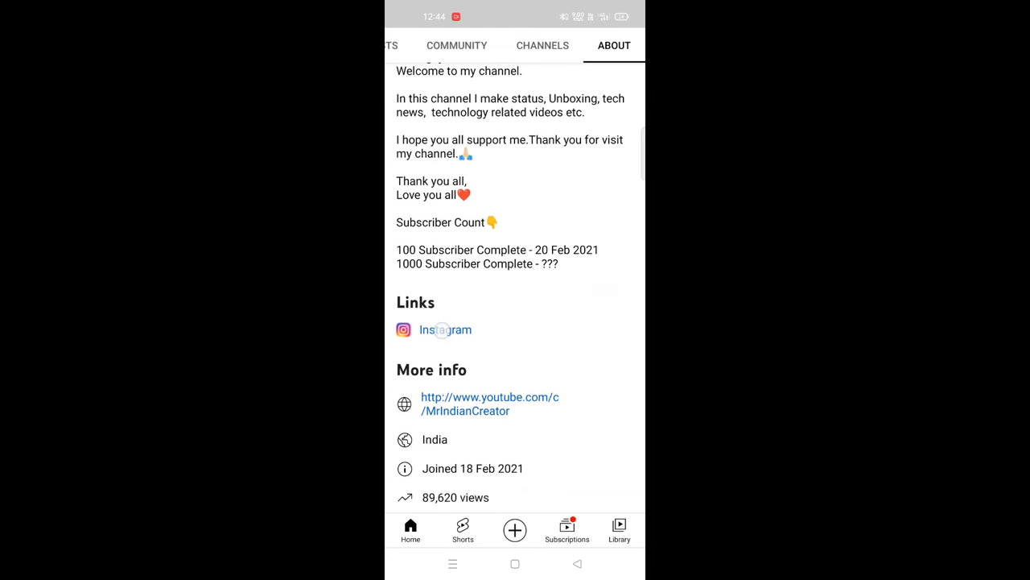
click(443, 329)
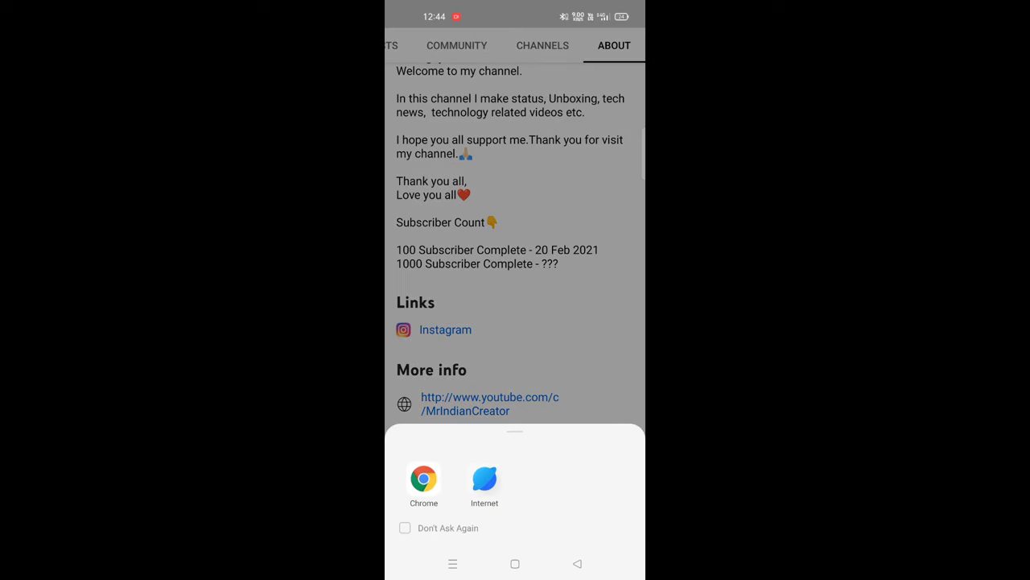
click(423, 480)
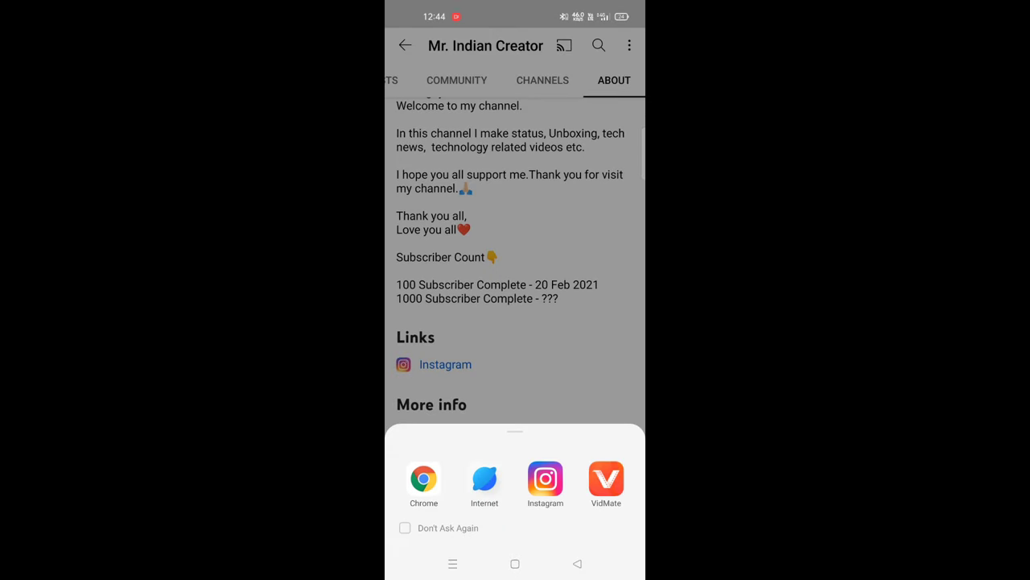
click(545, 480)
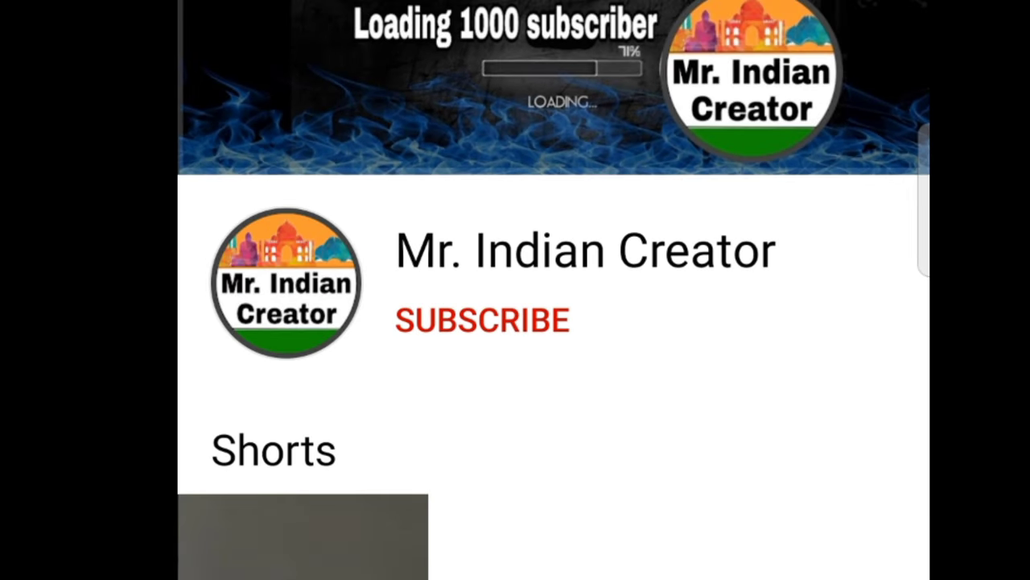
Subscribe to the channel and set its notification bell to All
click(499, 294)
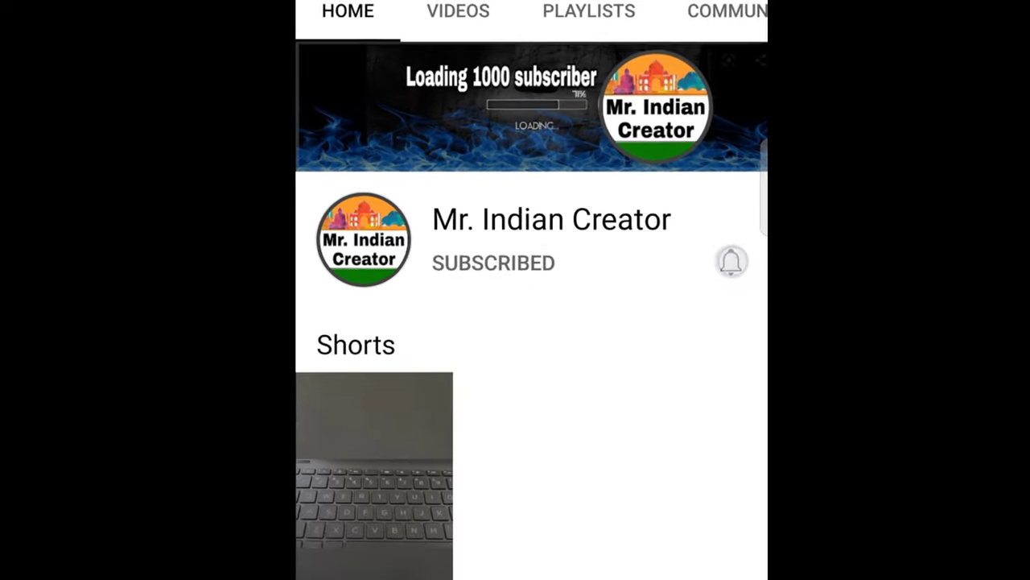
click(730, 261)
click(611, 259)
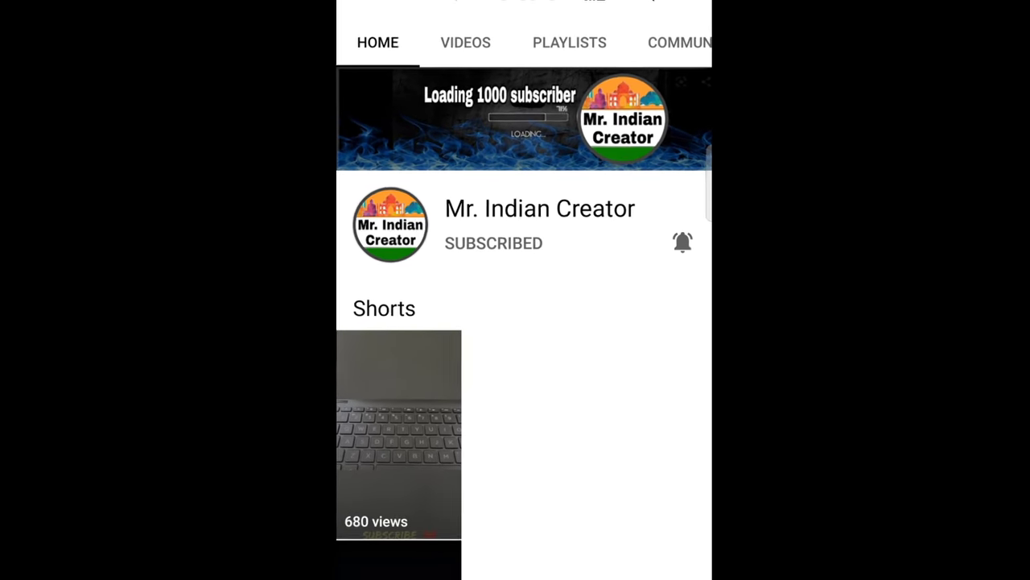